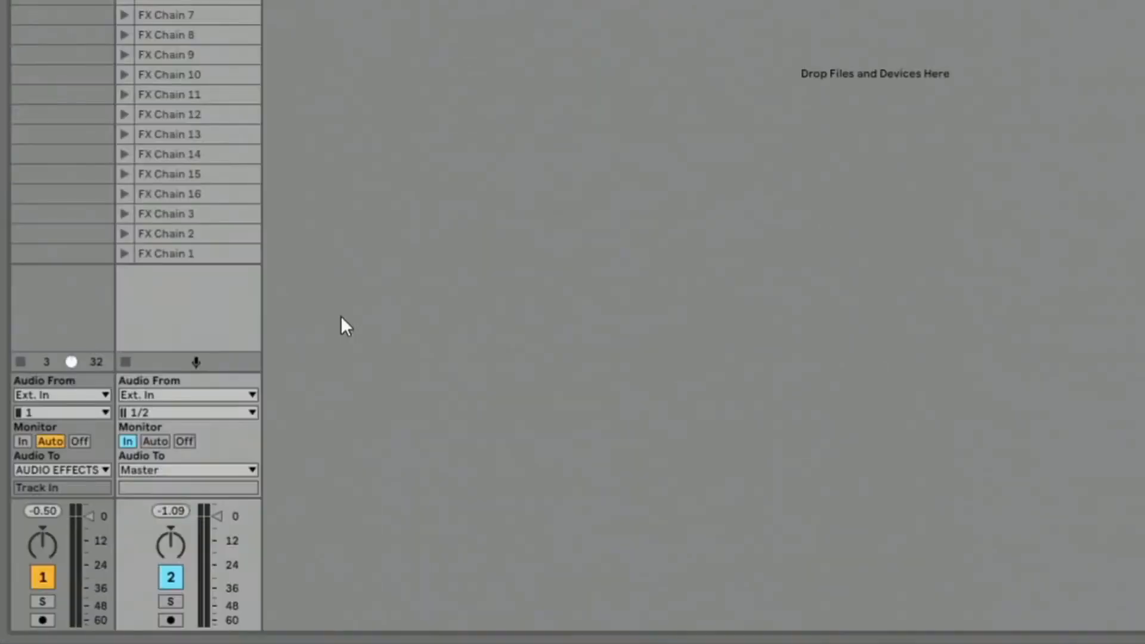
Select Studio USB ASIO Driver as the audio device in the preferences and check the interface's hardware setup.
key(ctrl+comma)
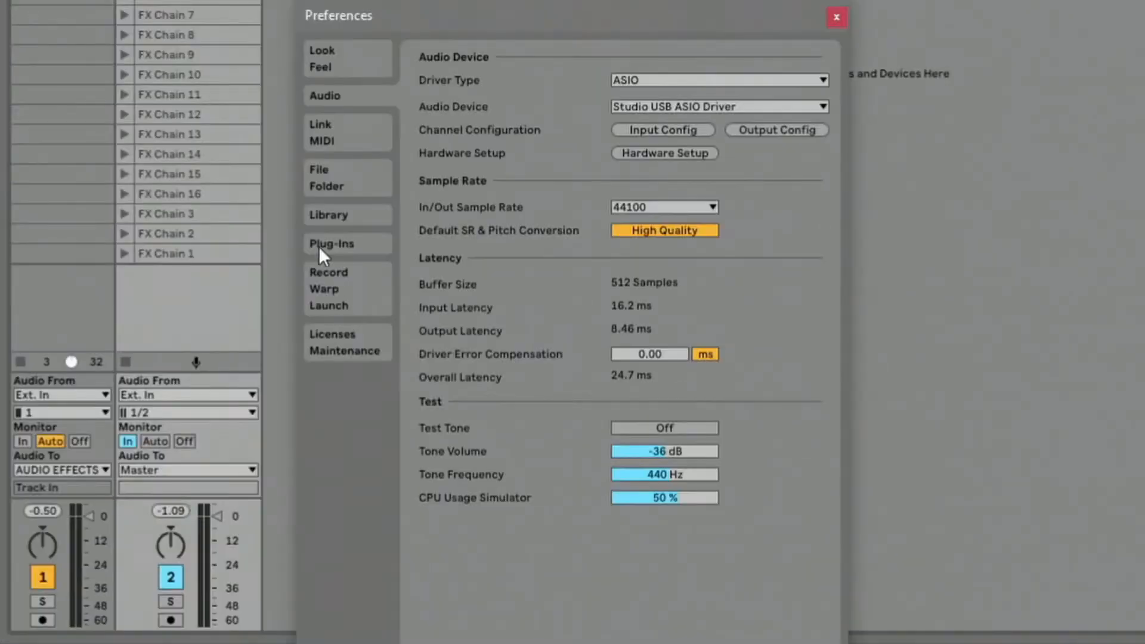
click(691, 106)
click(688, 323)
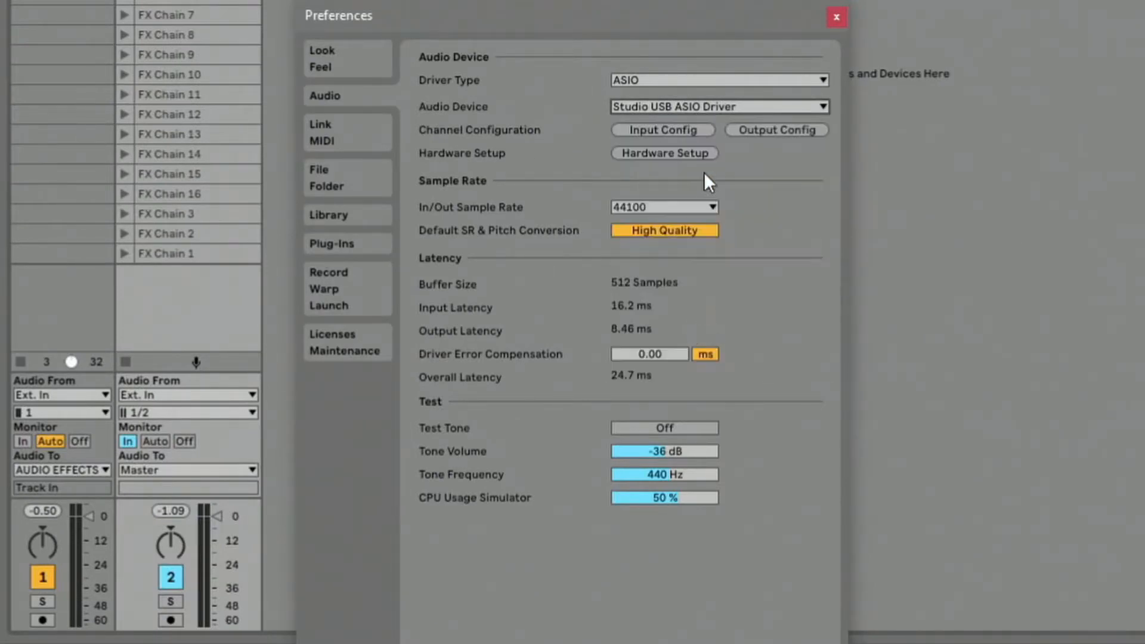
click(667, 155)
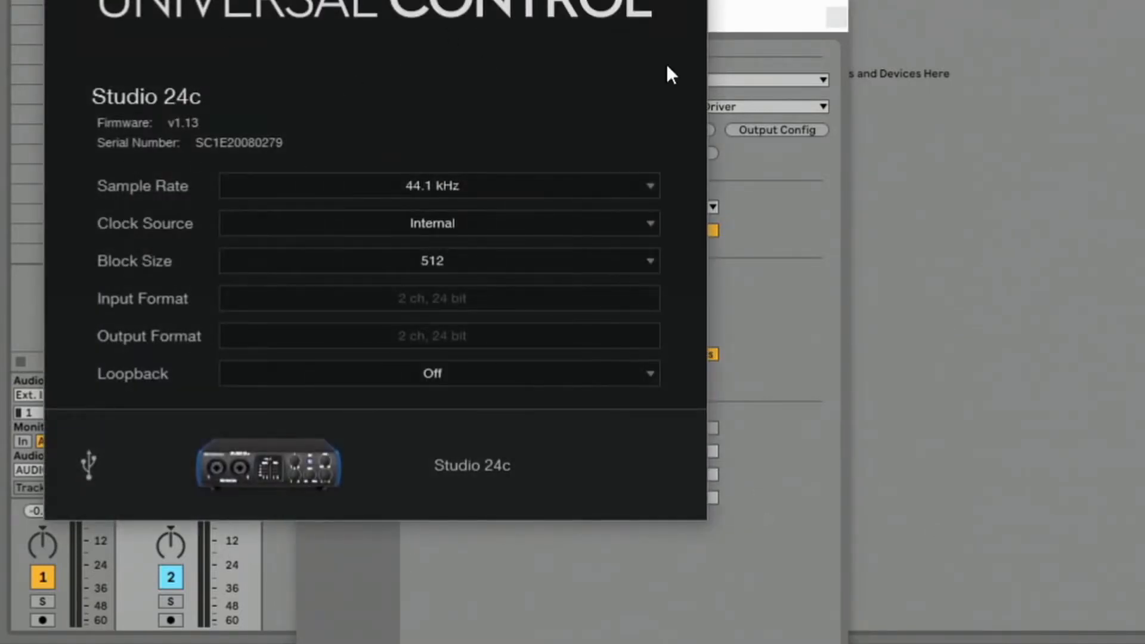
click(691, 0)
click(836, 16)
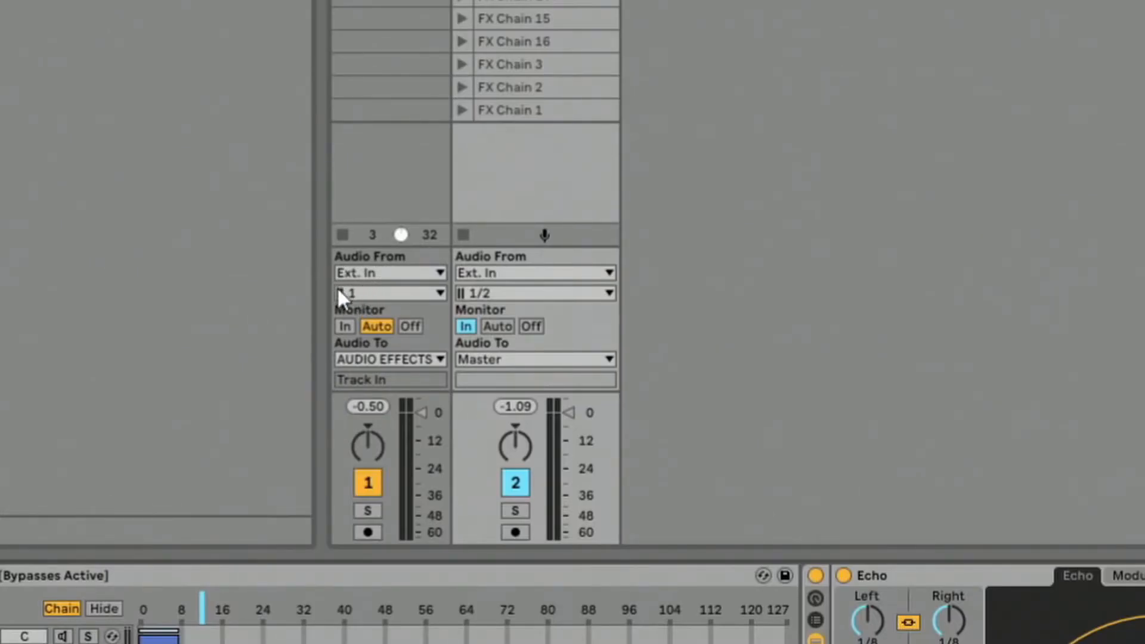
Set the audio input track to receive from external input channel 1 and route its output to AUDIO EFFECTS CHAIN.
click(382, 293)
click(376, 358)
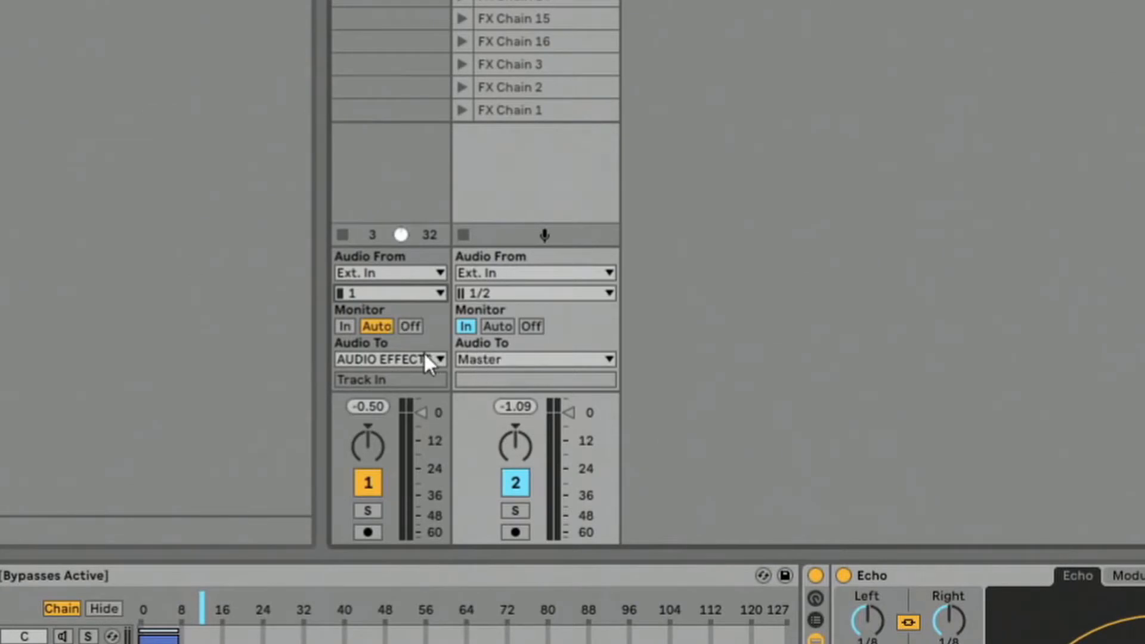
click(410, 361)
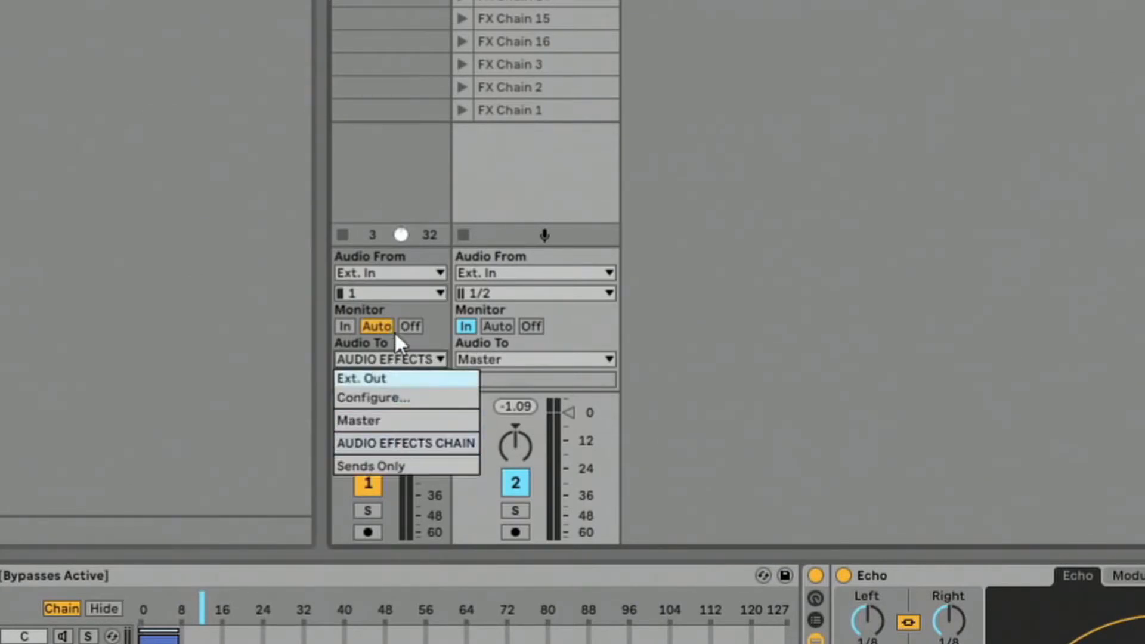
click(424, 443)
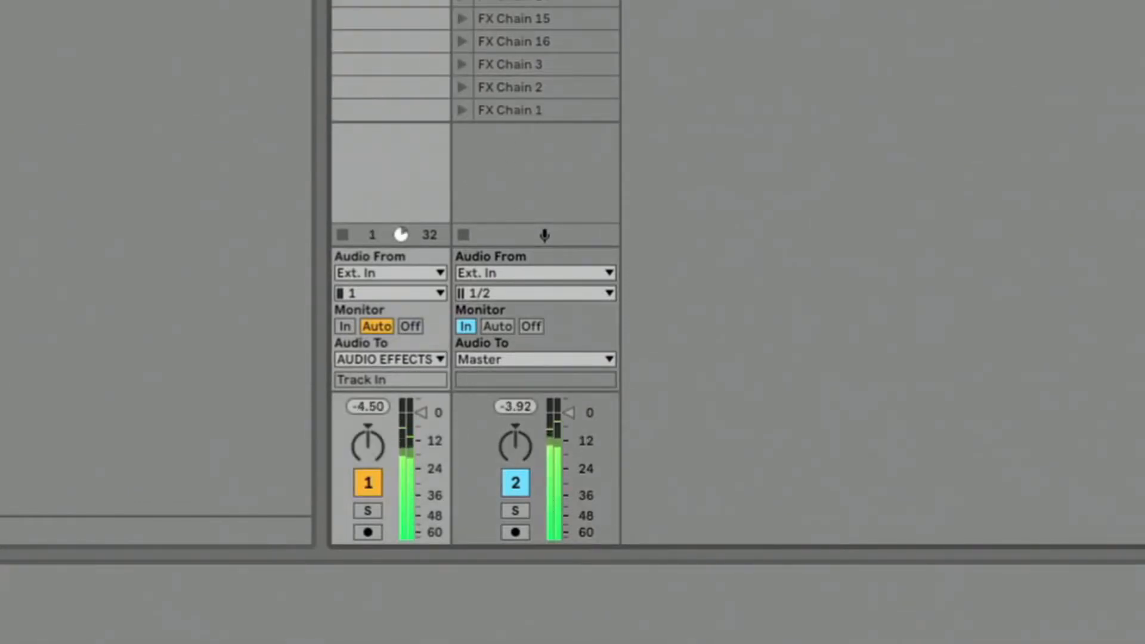
Insert a MIDI track before the effects chain track and load the Impulse preset Brainfreeze Kit.adg onto it.
click(535, 173)
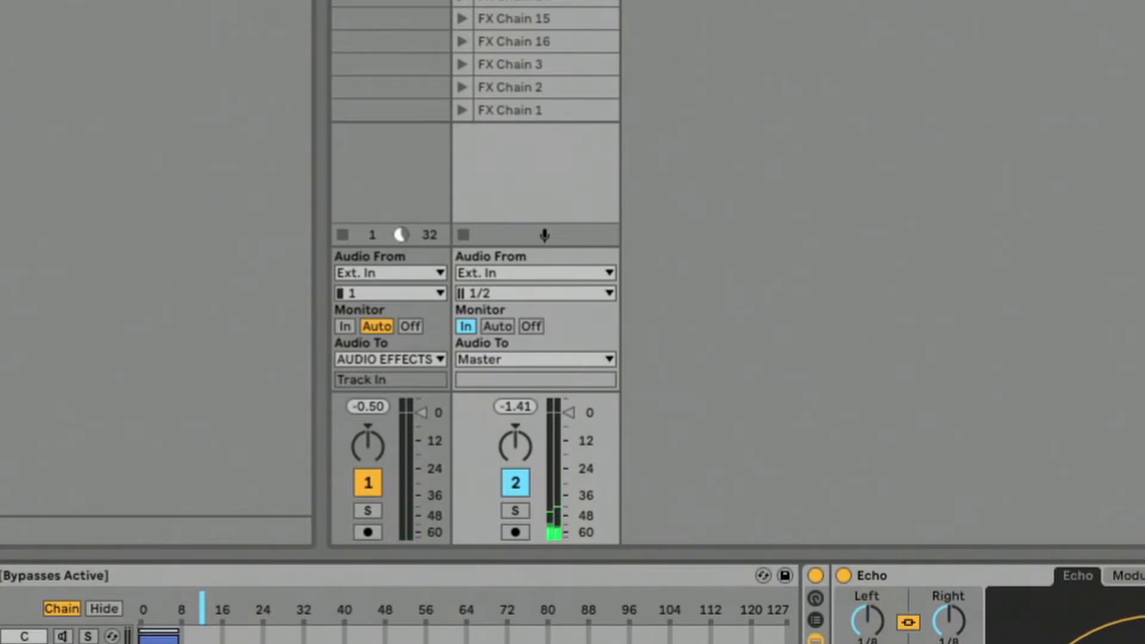
key(ctrl+shift+t)
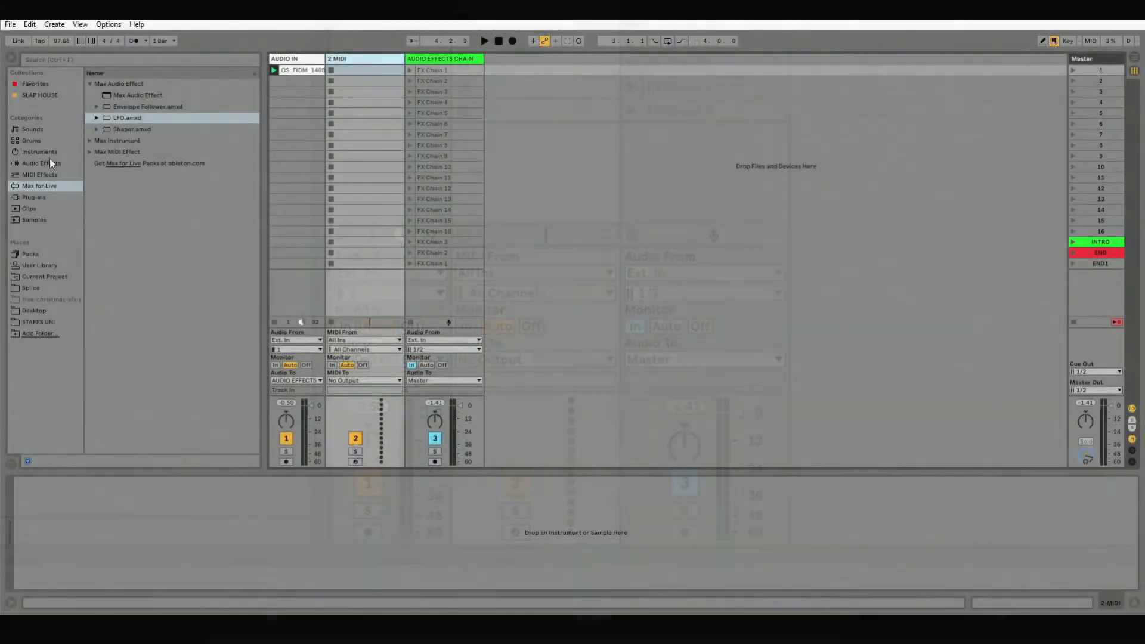
click(37, 152)
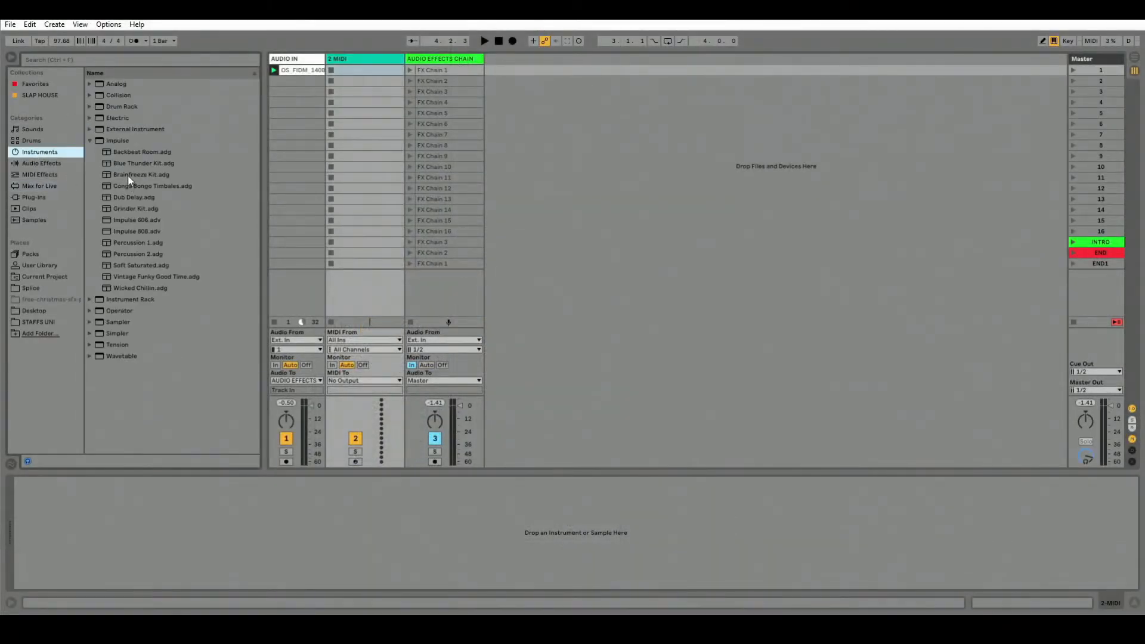
drag(128, 175, 353, 76)
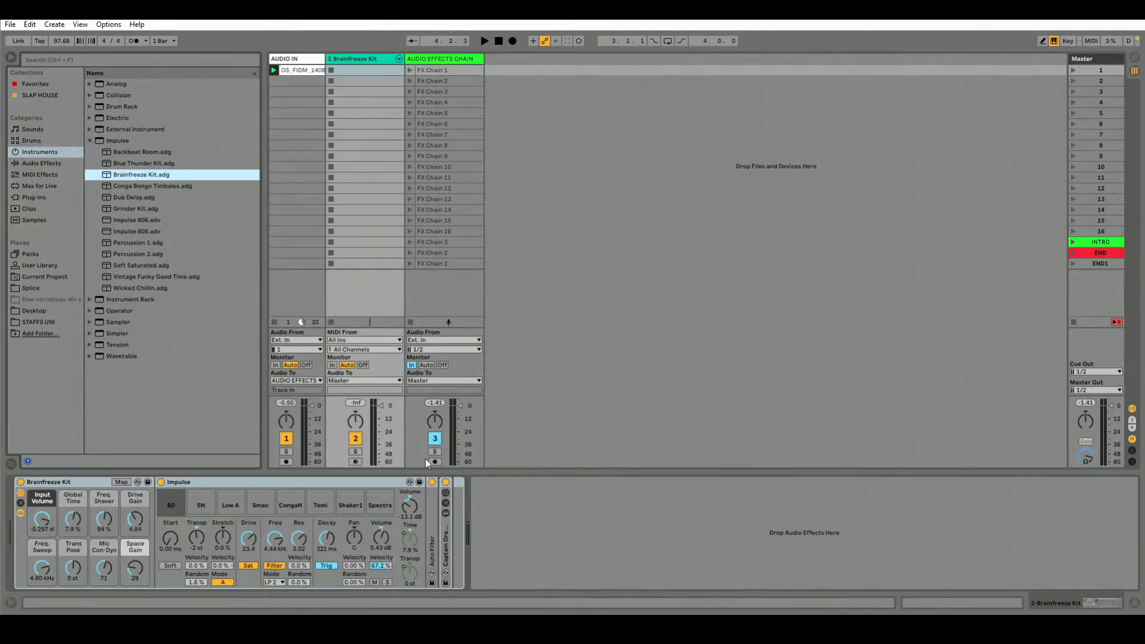
Arm the Brainfreeze Kit track for recording and route its audio output to AUDIO EFFECTS CHAIN.
click(354, 458)
click(358, 461)
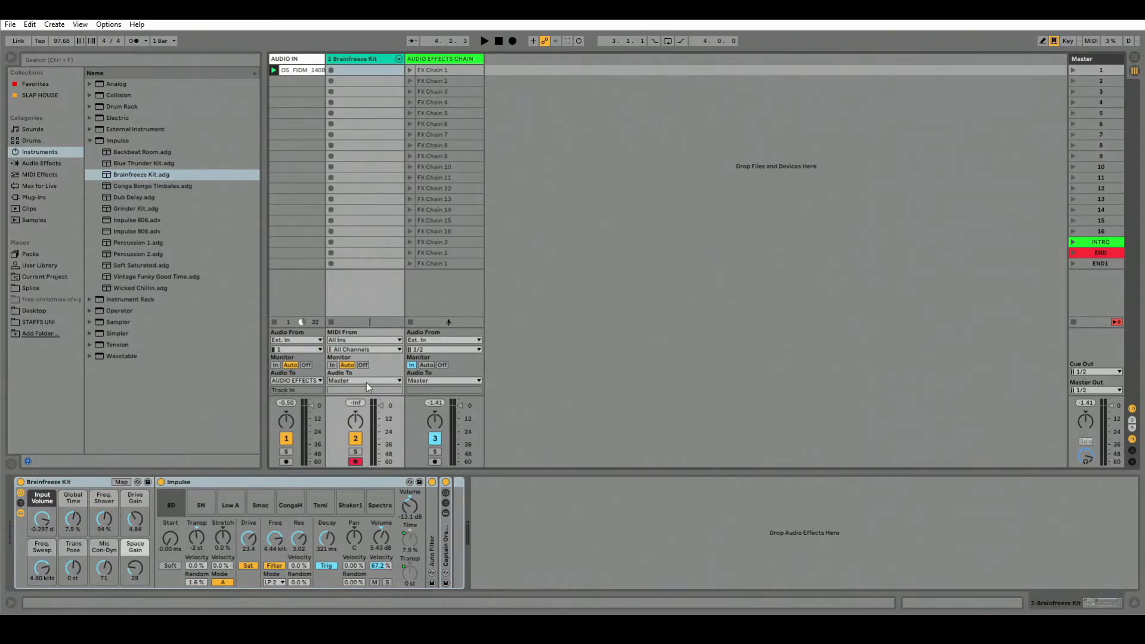
click(365, 380)
click(365, 429)
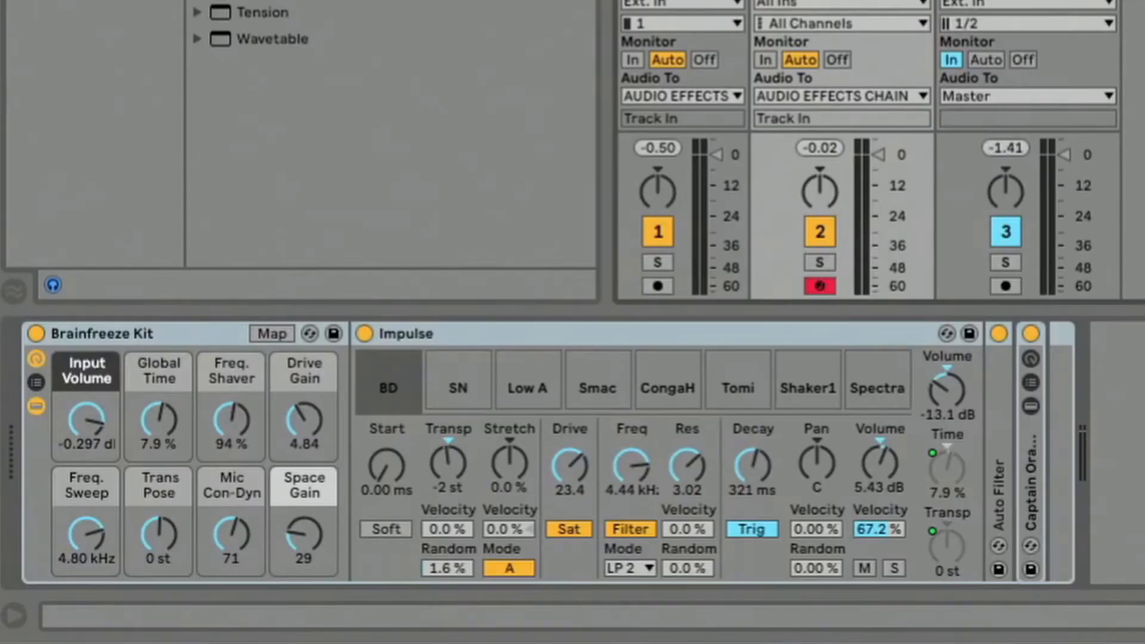
Examine the list of effects chains and their zones in the Audio Effects Chain Selector rack on the effects chain track.
click(1027, 3)
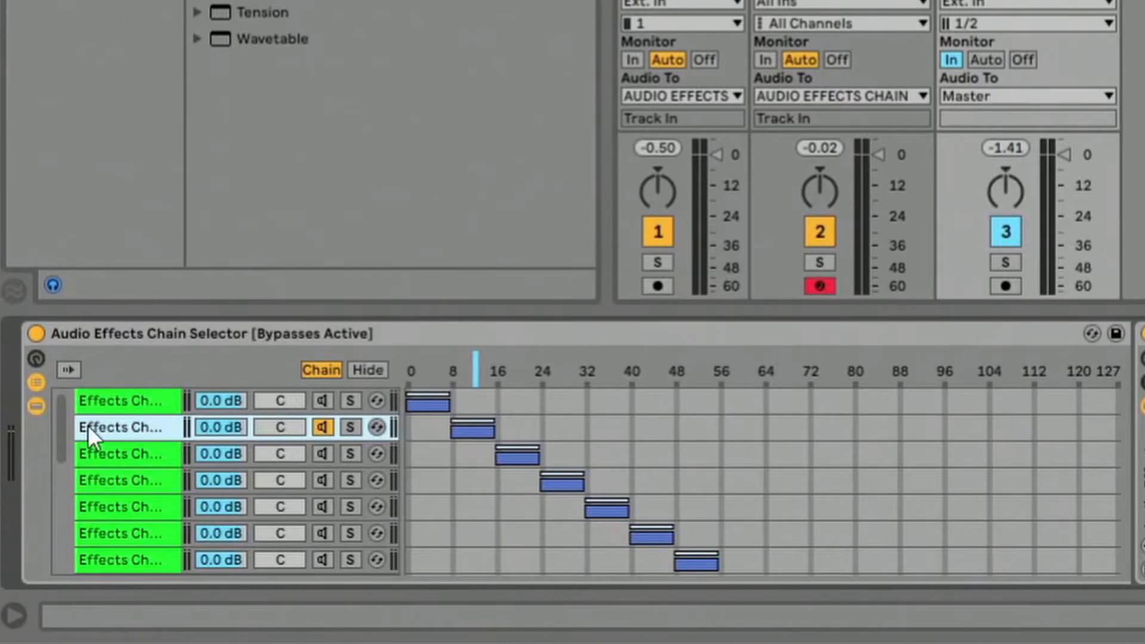
click(144, 399)
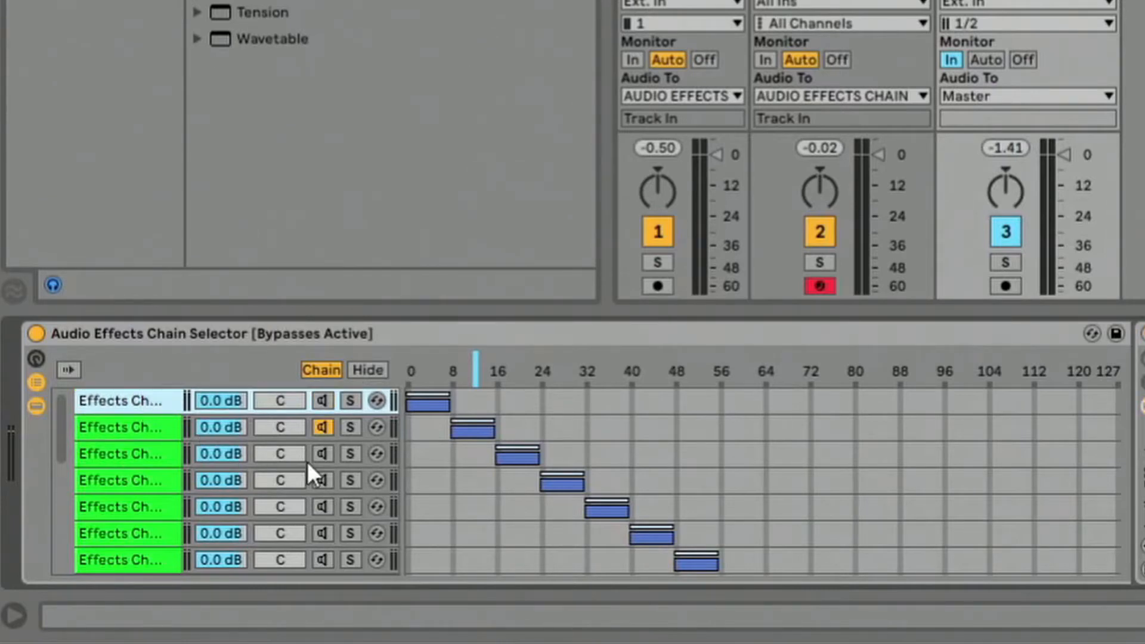
click(135, 424)
click(137, 449)
click(153, 503)
click(154, 456)
scroll(156, 513, down, 10)
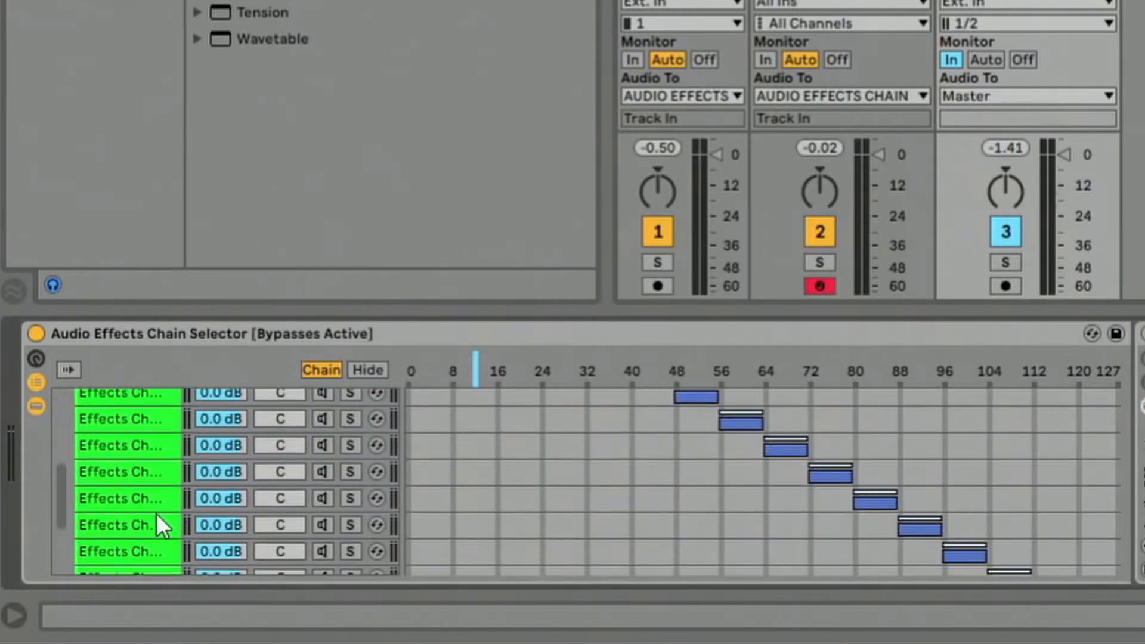
scroll(156, 513, up, 10)
scroll(158, 503, down, 10)
scroll(157, 477, up, 10)
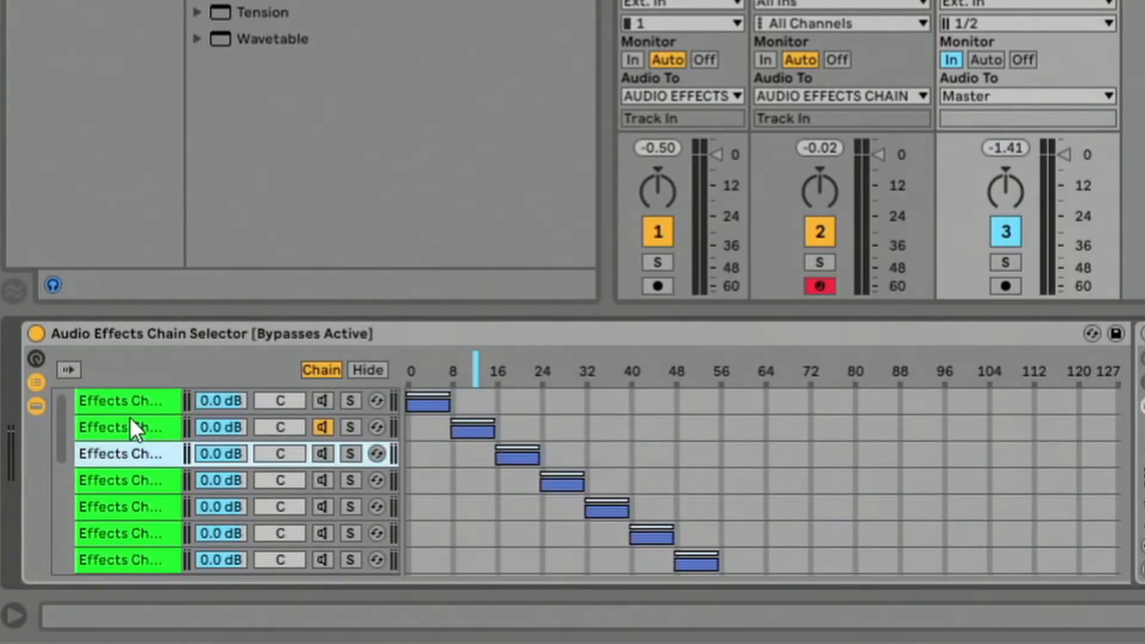
click(133, 398)
click(147, 437)
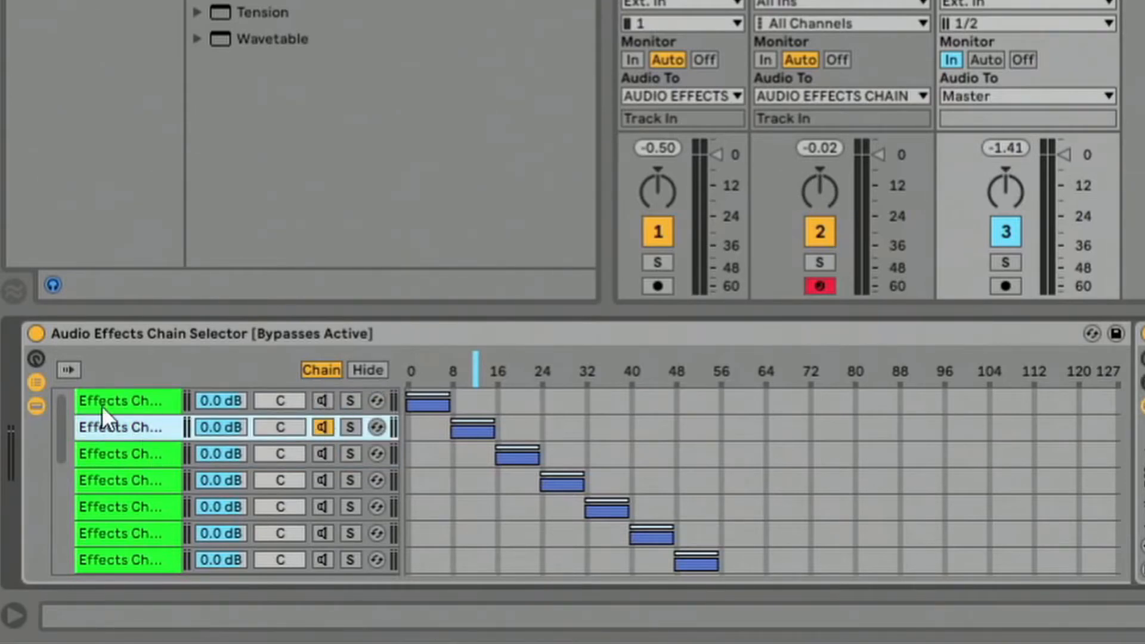
mouse_move(467, 364)
mouse_down()
mouse_move(434, 364)
mouse_move(475, 364)
mouse_up()
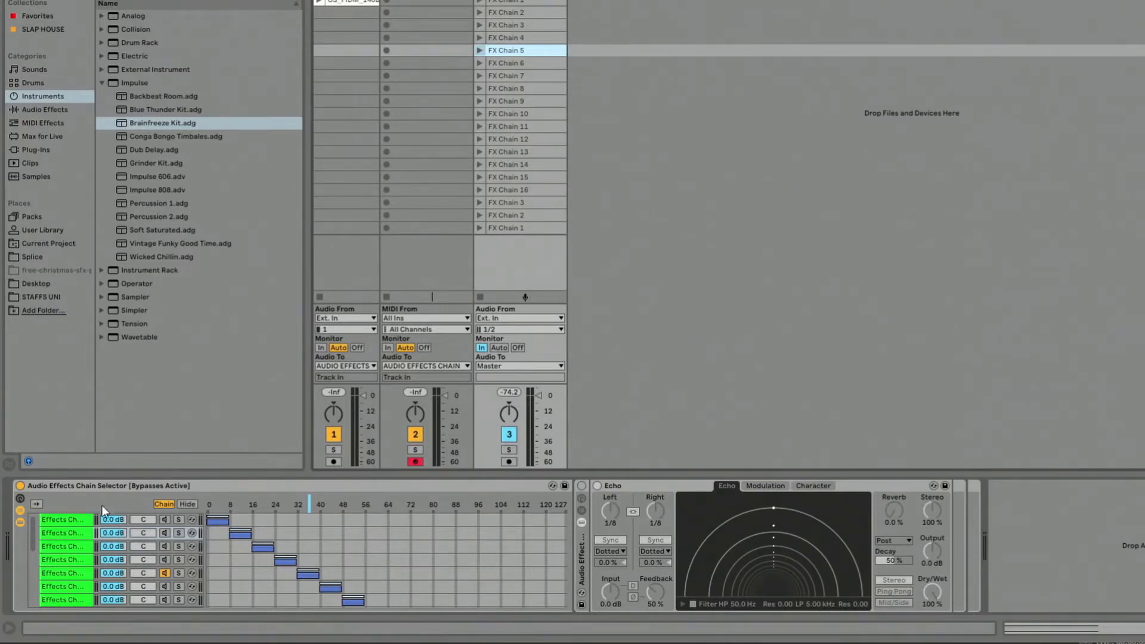
Show the first effects chain's devices and launch the FX Chain 1 and FX Chain 2 clips to switch the active chain.
click(81, 519)
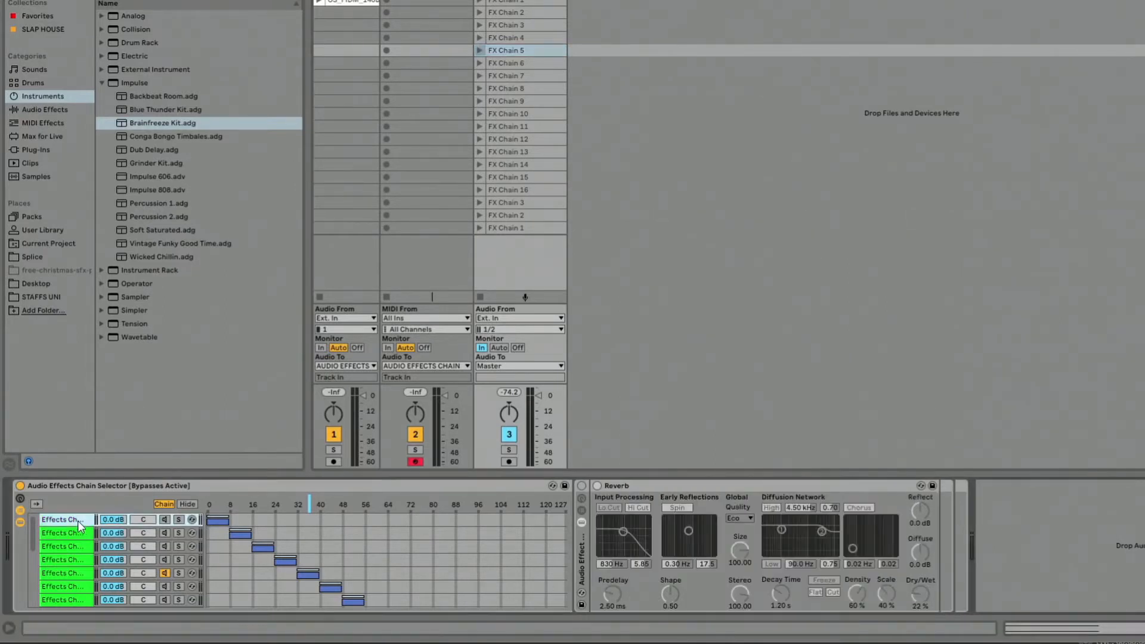
click(488, 2)
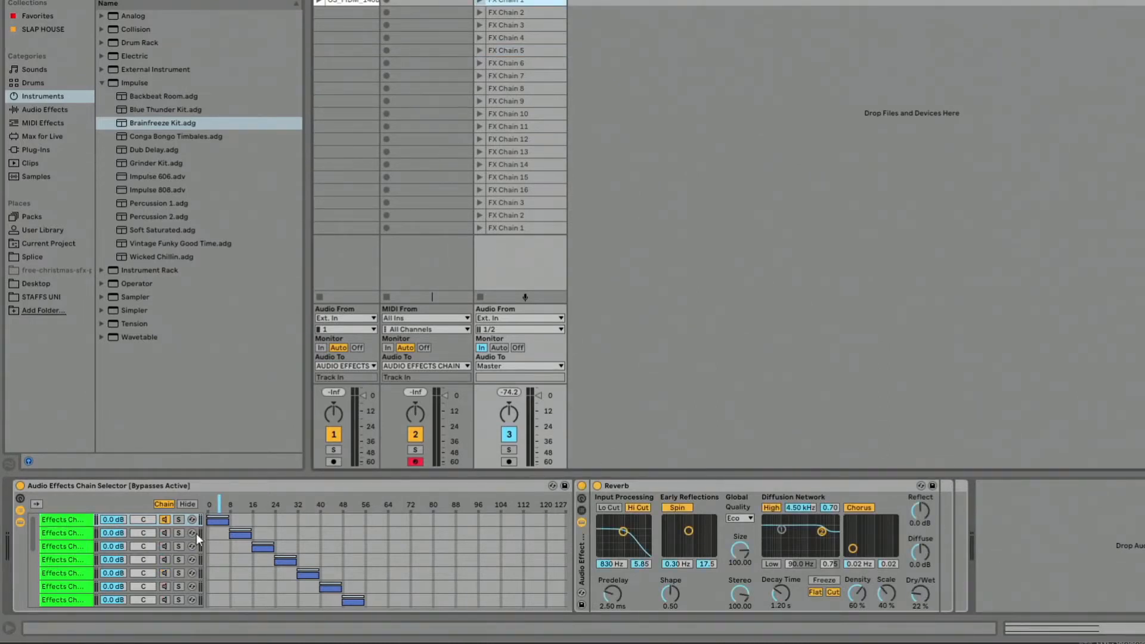
click(481, 16)
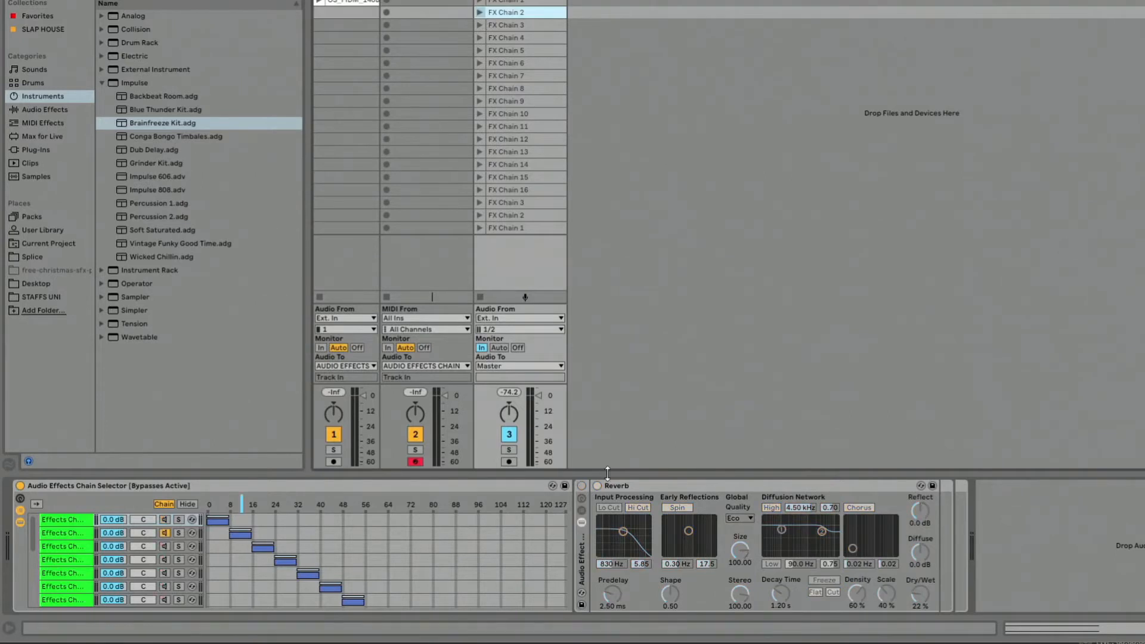
Examine the devices inside the second to fifth effects chains and return to the first chain.
click(187, 532)
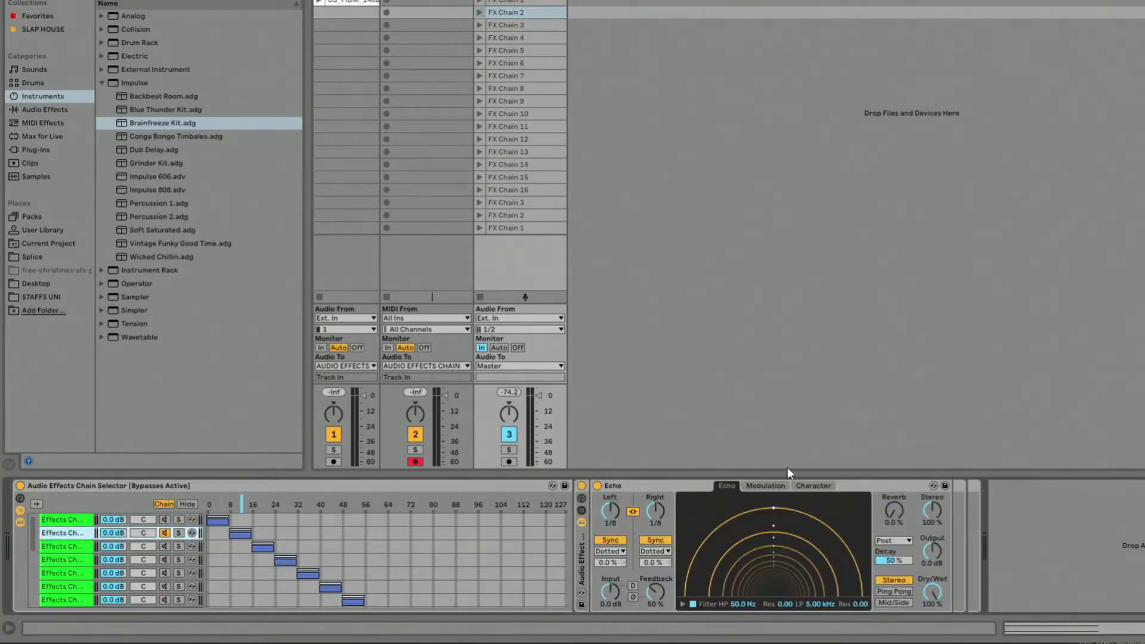
click(70, 546)
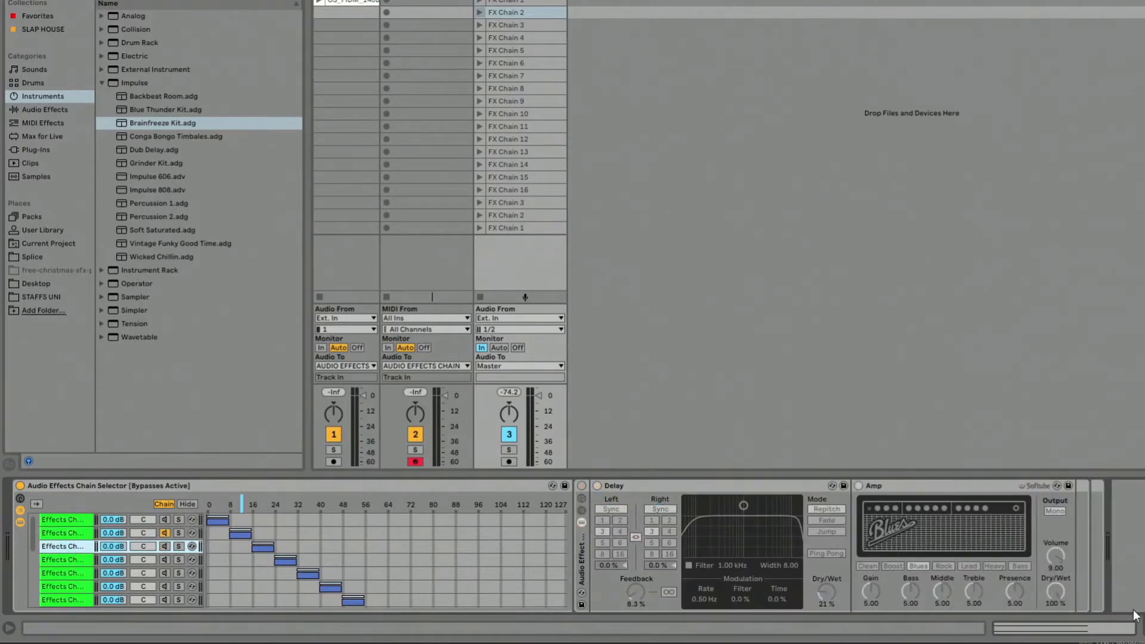
click(89, 564)
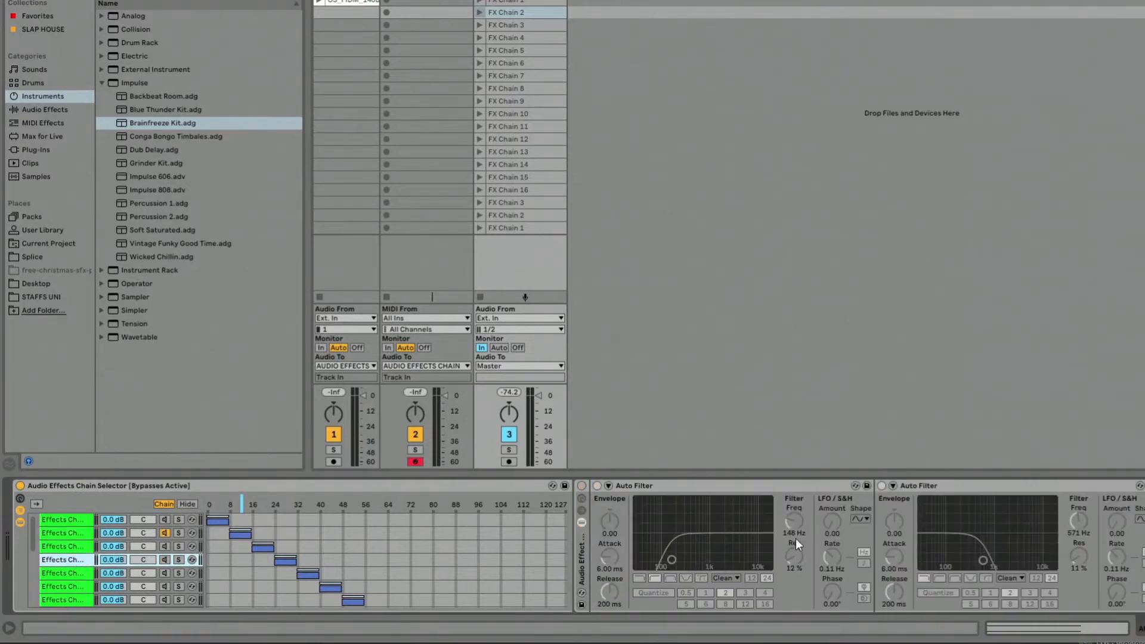
click(93, 570)
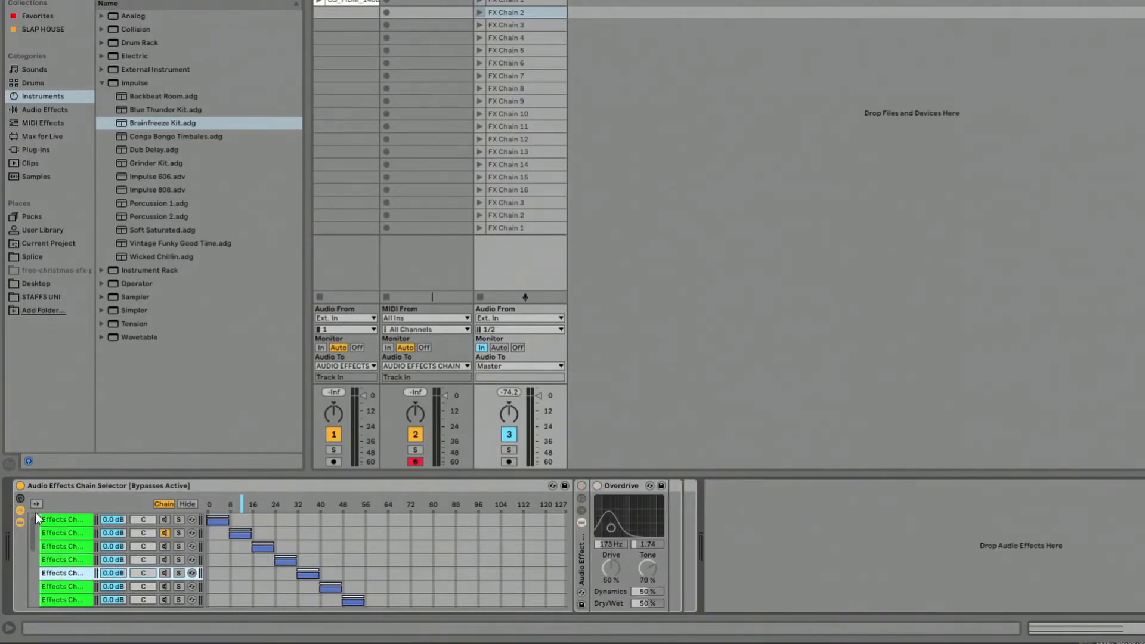
click(60, 519)
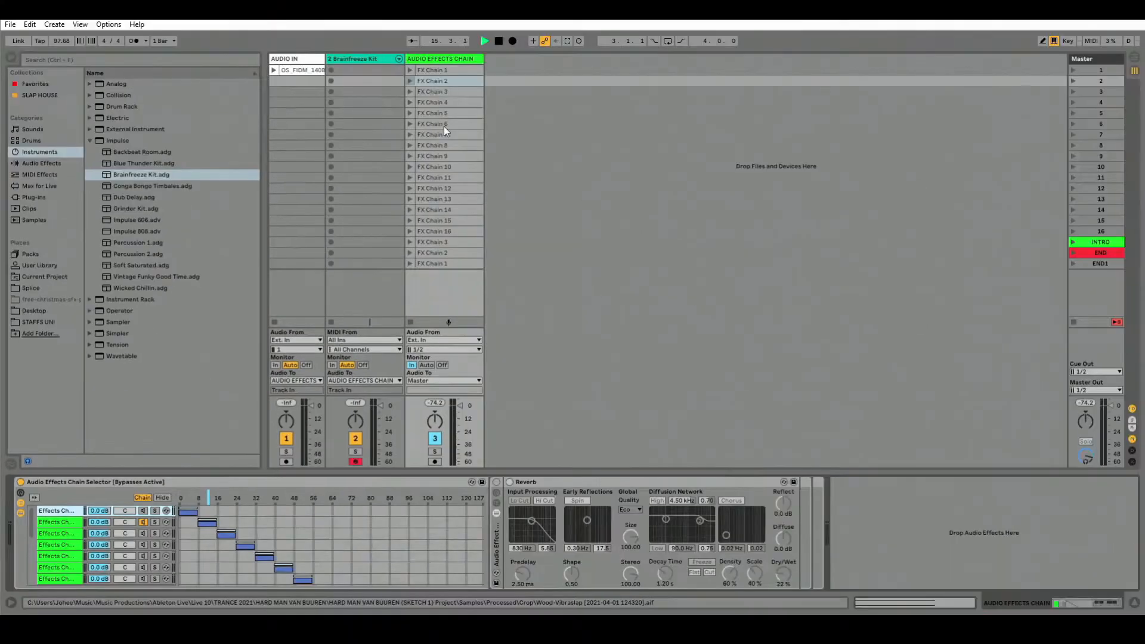
Open the FX Chain 1 clip and display its envelope for the Effects Chain 2 mixer.
double_click(433, 71)
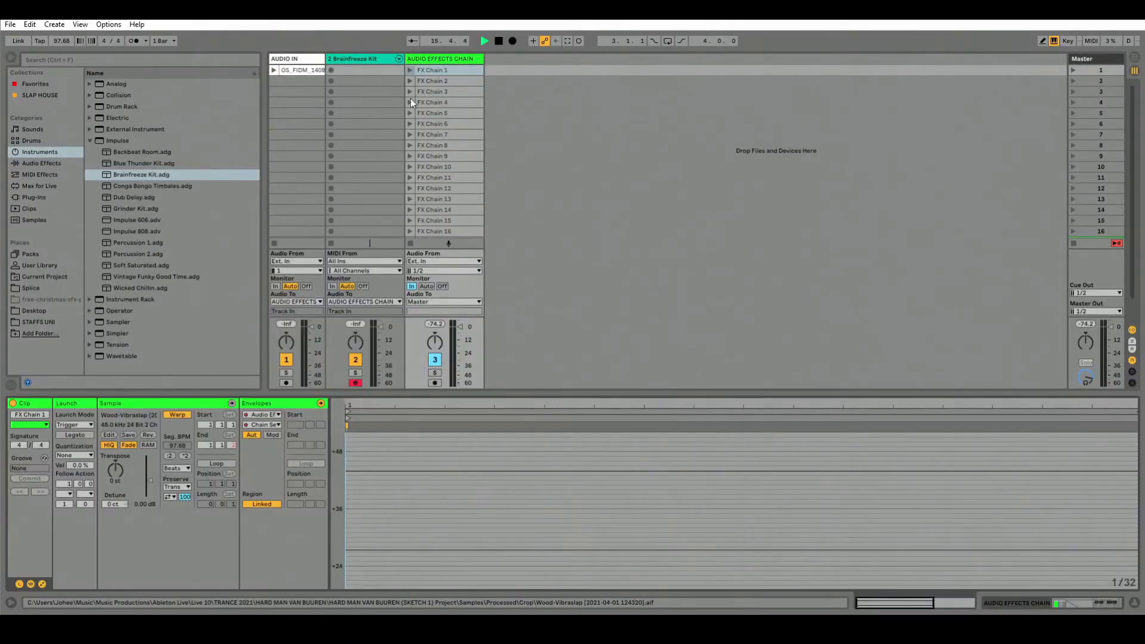
click(276, 416)
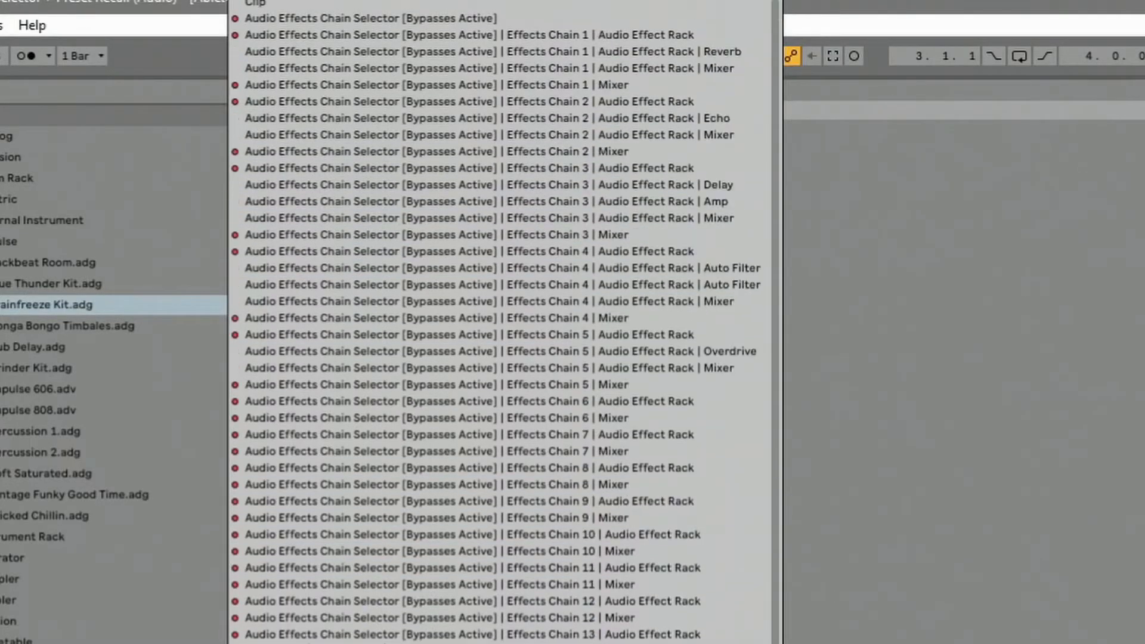
click(589, 150)
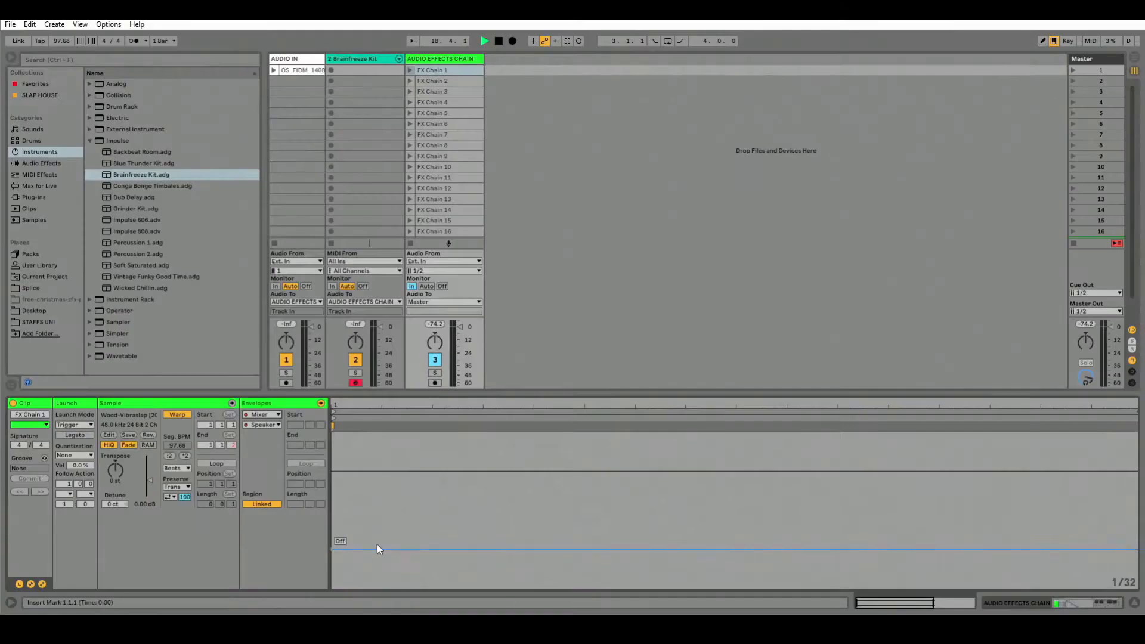
click(263, 415)
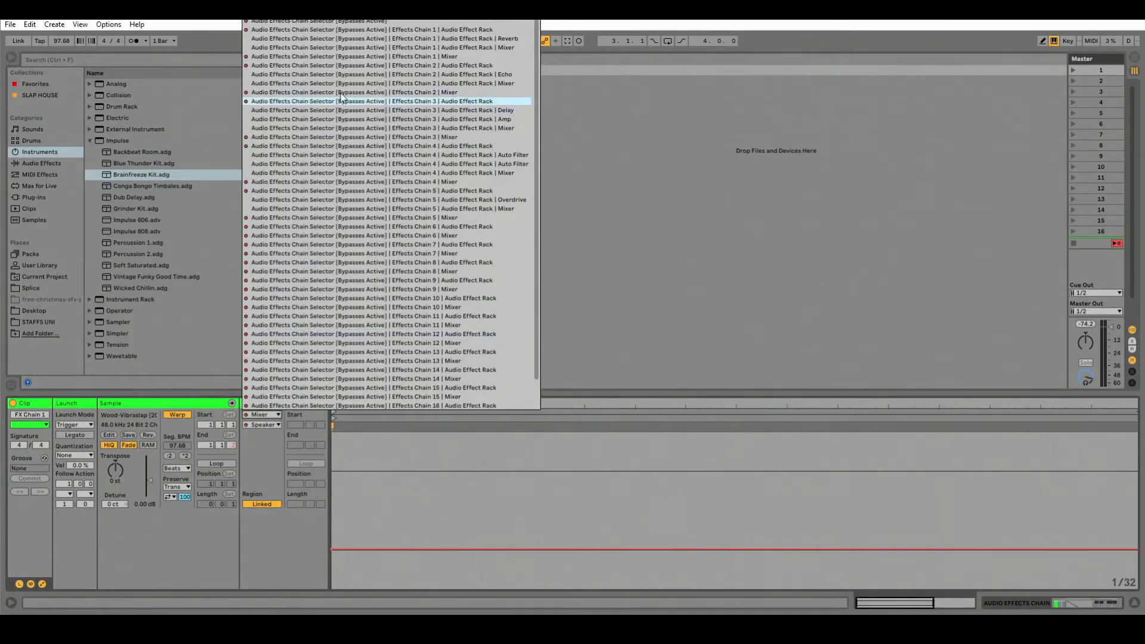
click(585, 115)
click(411, 156)
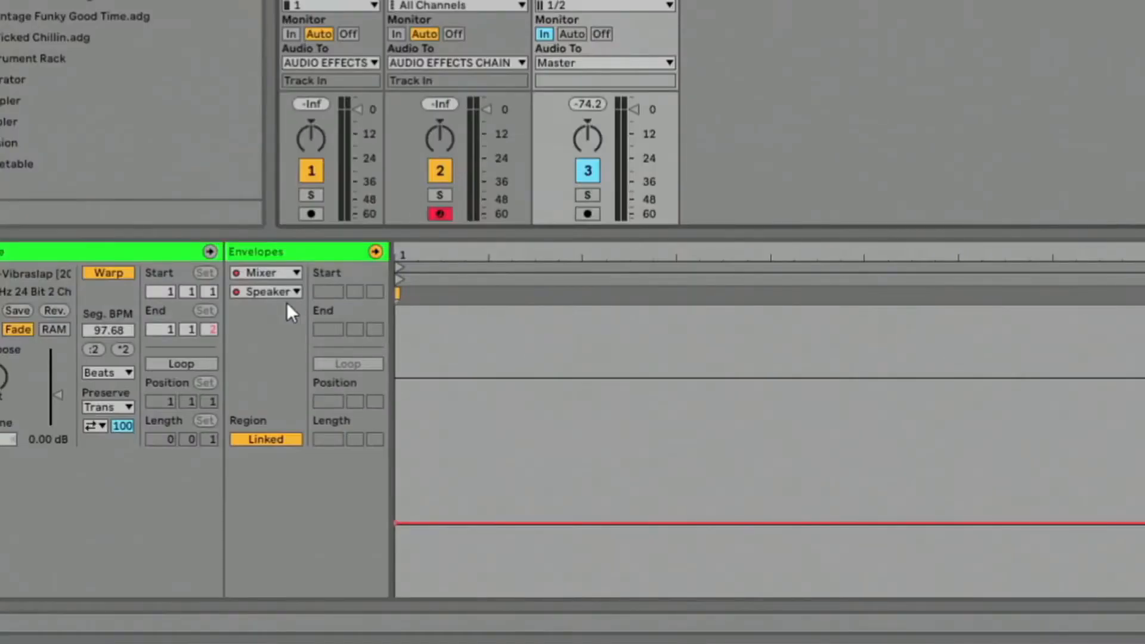
Switch the FX Chain 1 clip's displayed envelope to the Effects Chain 9 Audio Effect Rack and another effects chain.
click(287, 296)
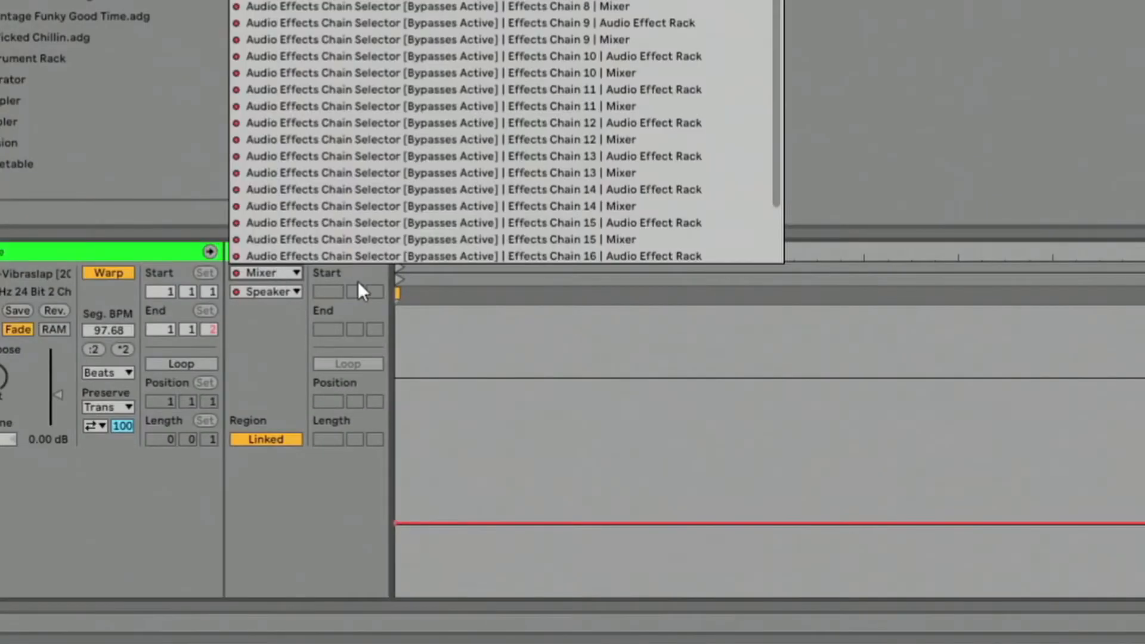
click(488, 35)
click(278, 272)
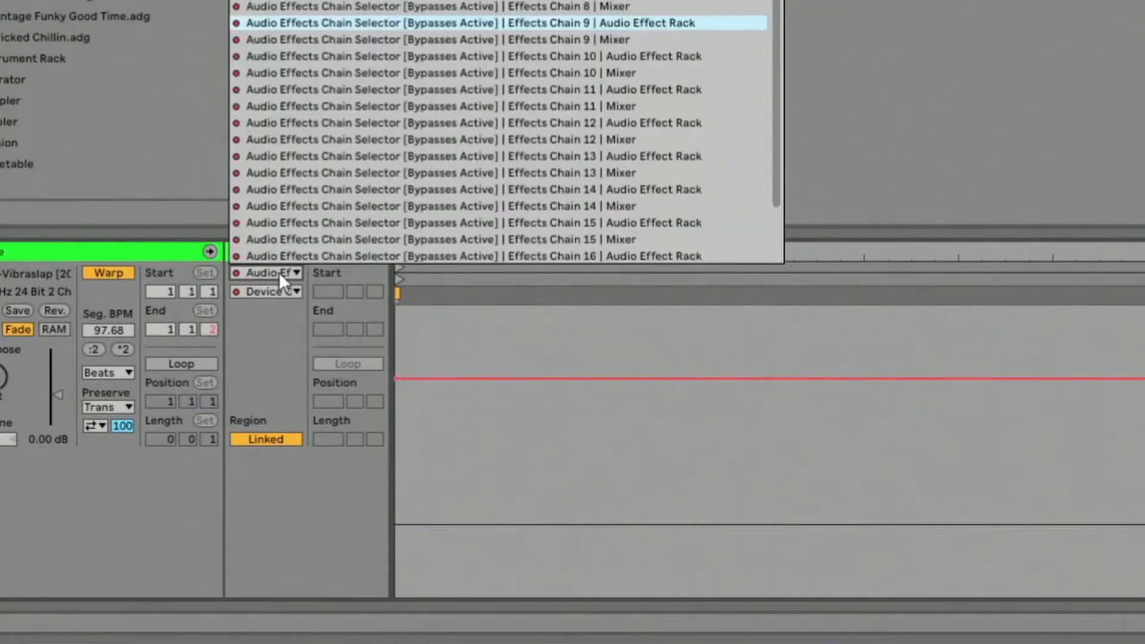
click(523, 72)
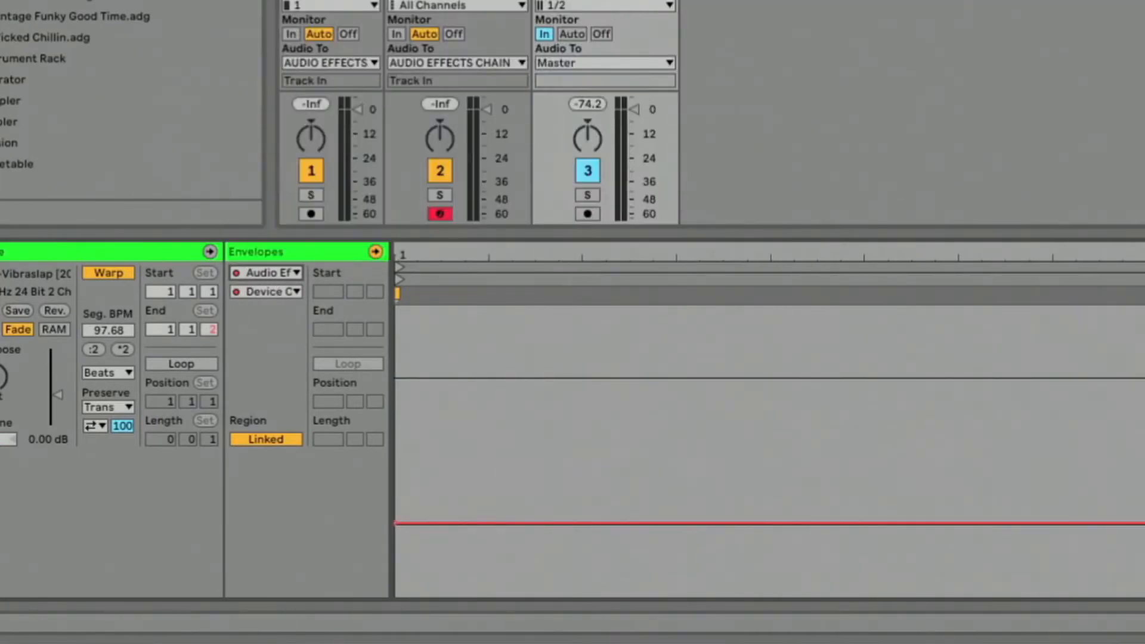
View the FX Chain 1 clip's envelope and return to the first effects chain's Reverb device.
double_click(436, 59)
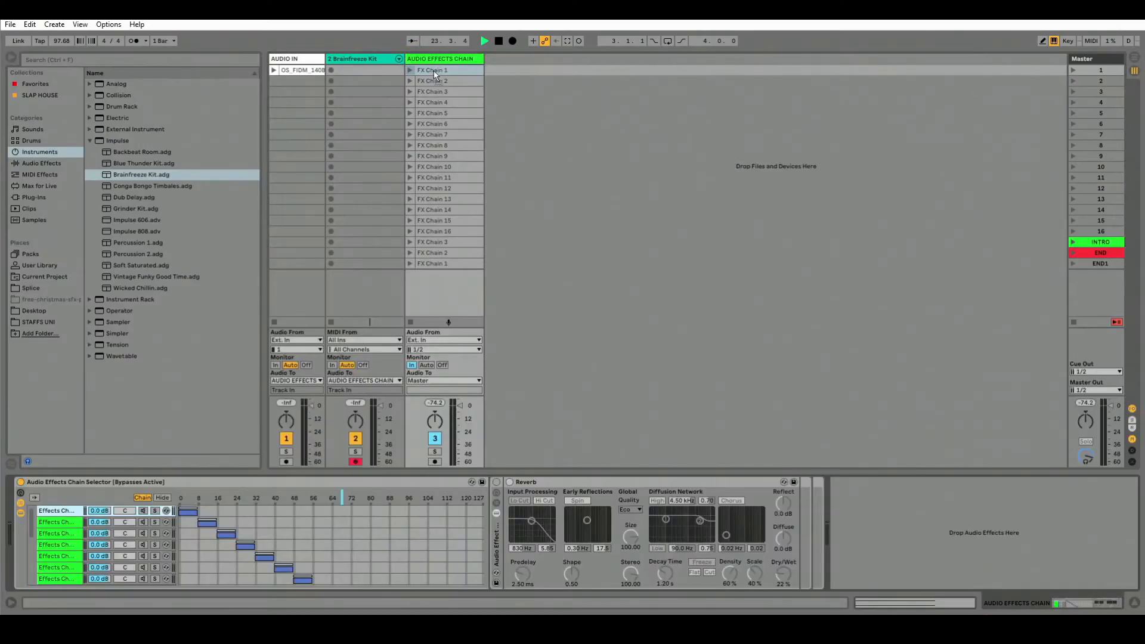
double_click(431, 70)
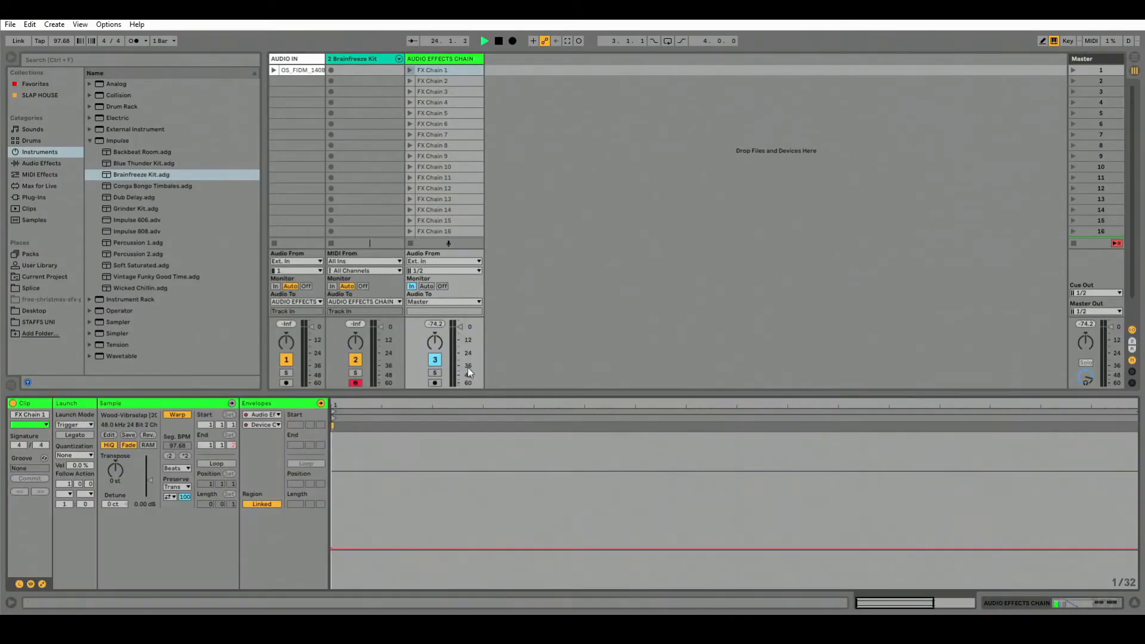
click(439, 59)
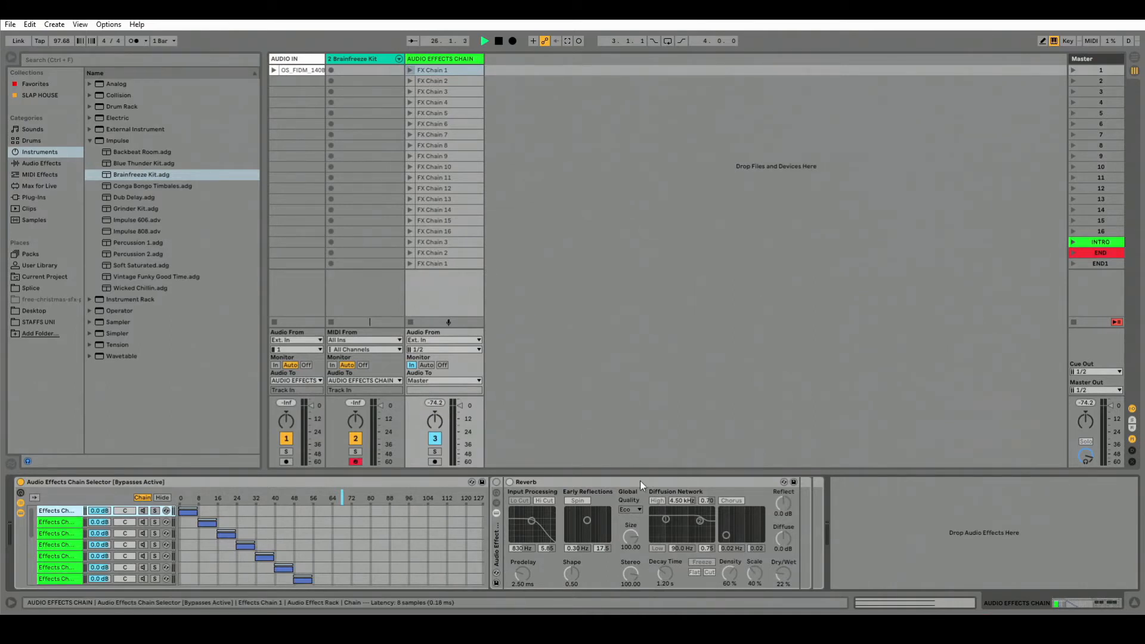
click(620, 484)
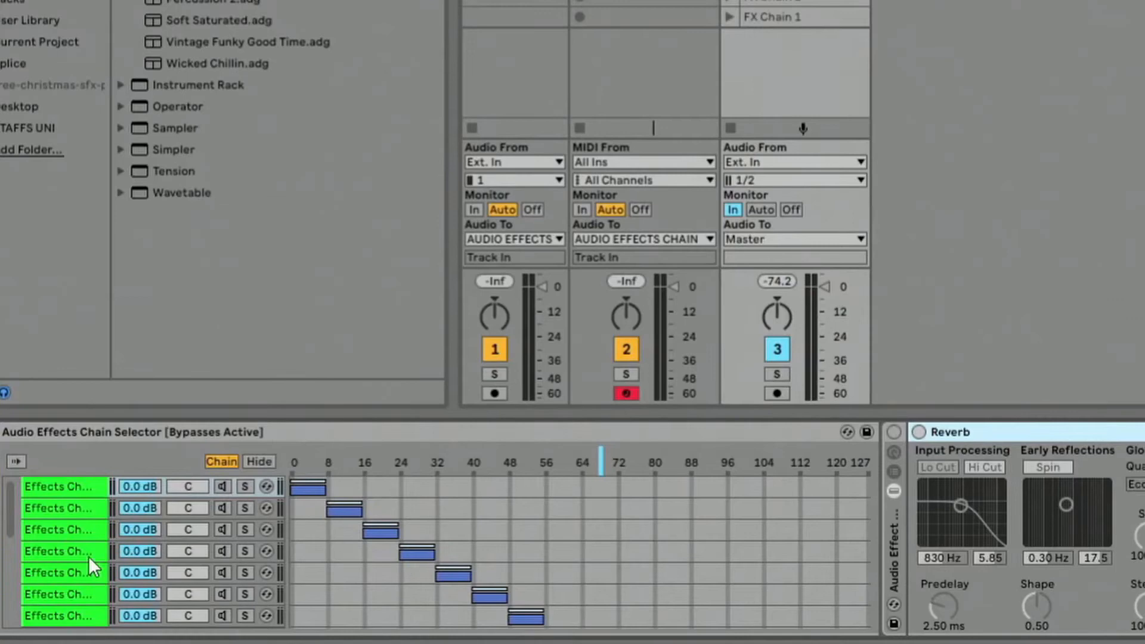
Move the chain selector into the fifth effects chain's zone and delete the Overdrive from that chain.
click(66, 544)
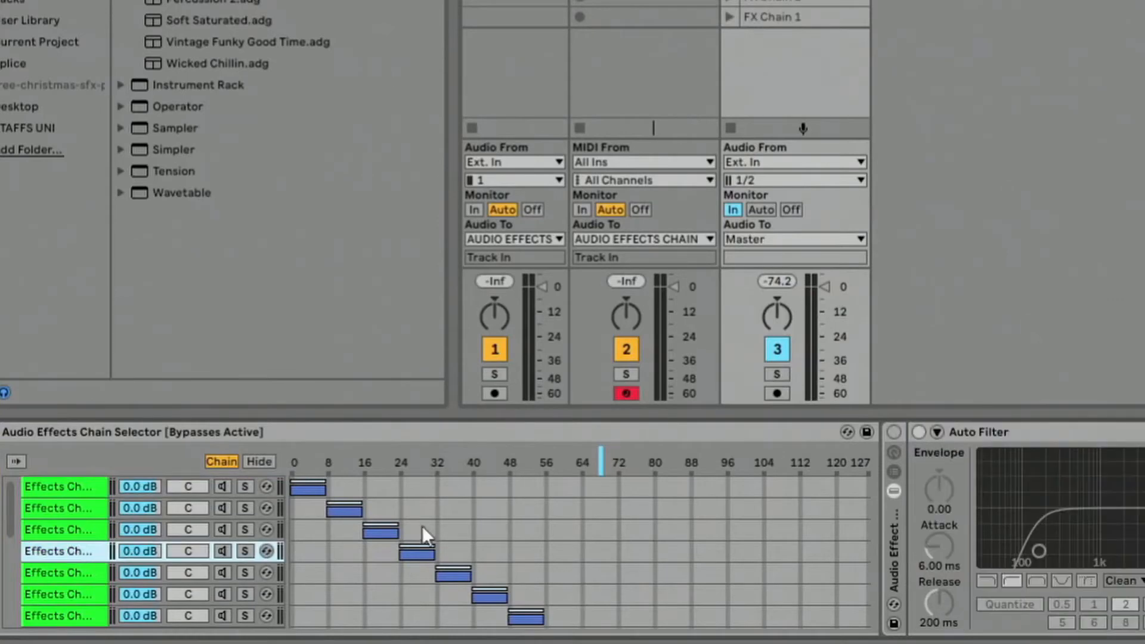
click(62, 572)
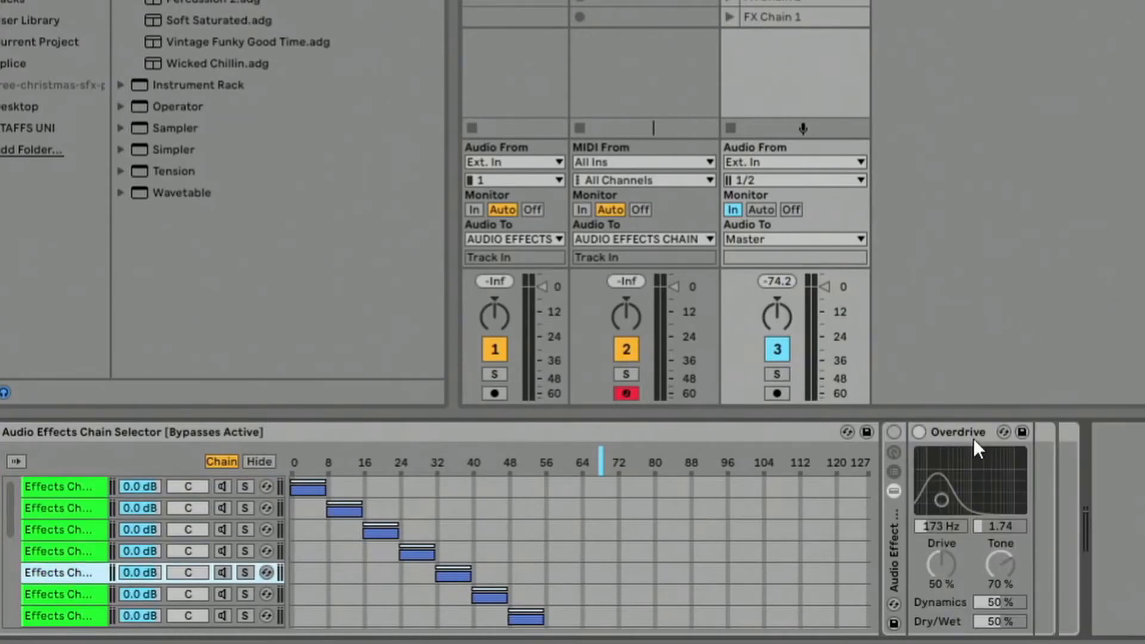
click(950, 437)
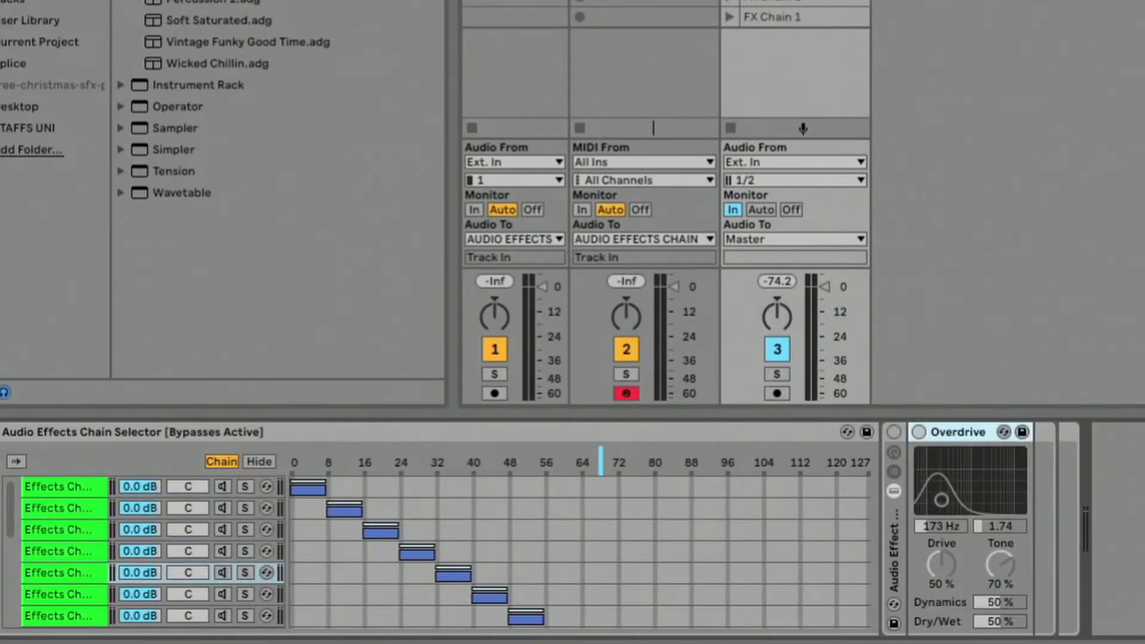
click(456, 456)
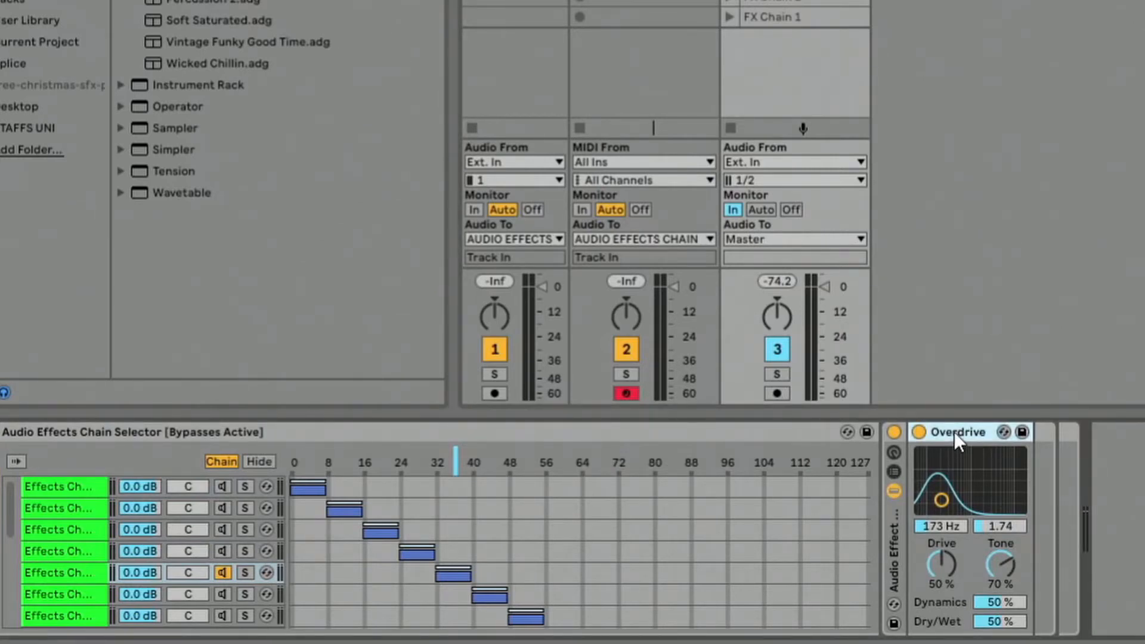
key(Delete)
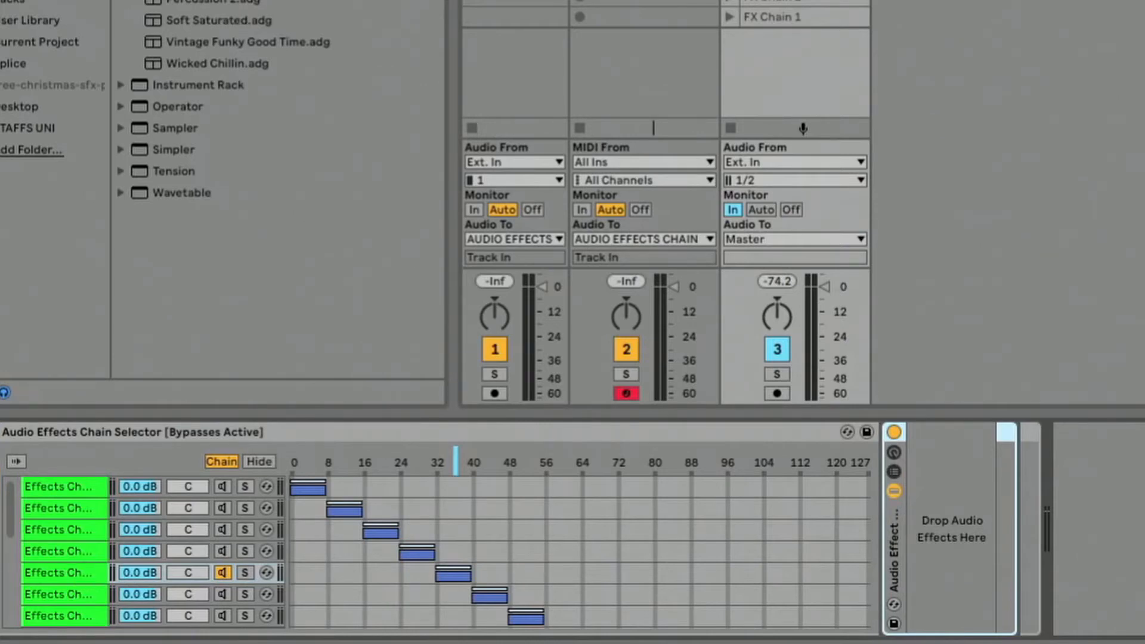
Add the Resonators audio effect to the emptied fifth effects chain.
click(30, 0)
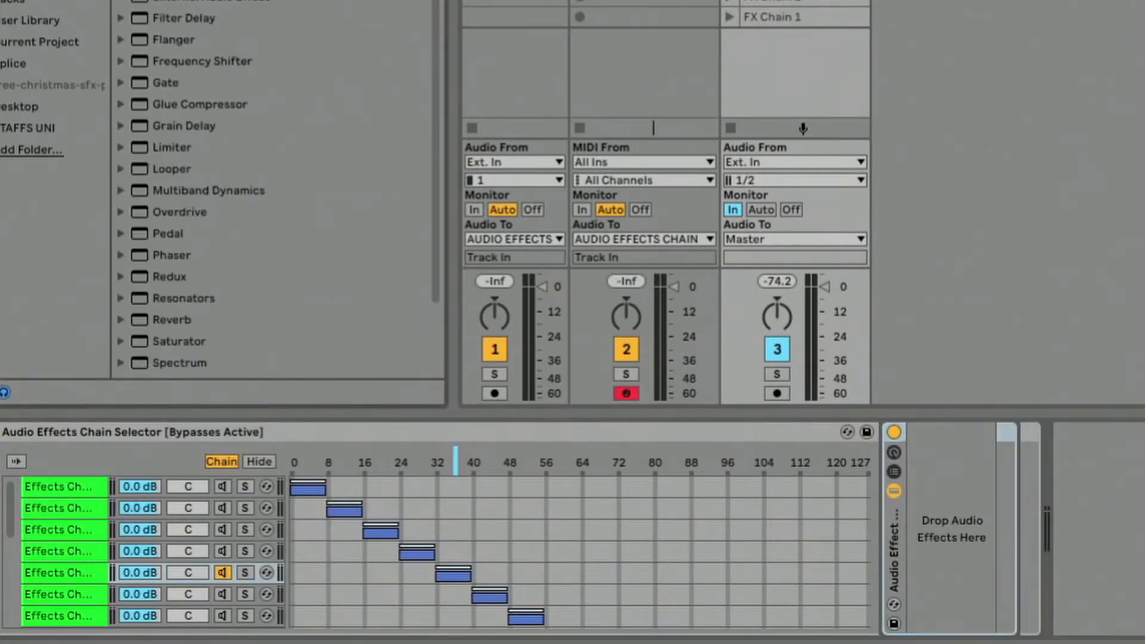
scroll(233, 96, down, 3)
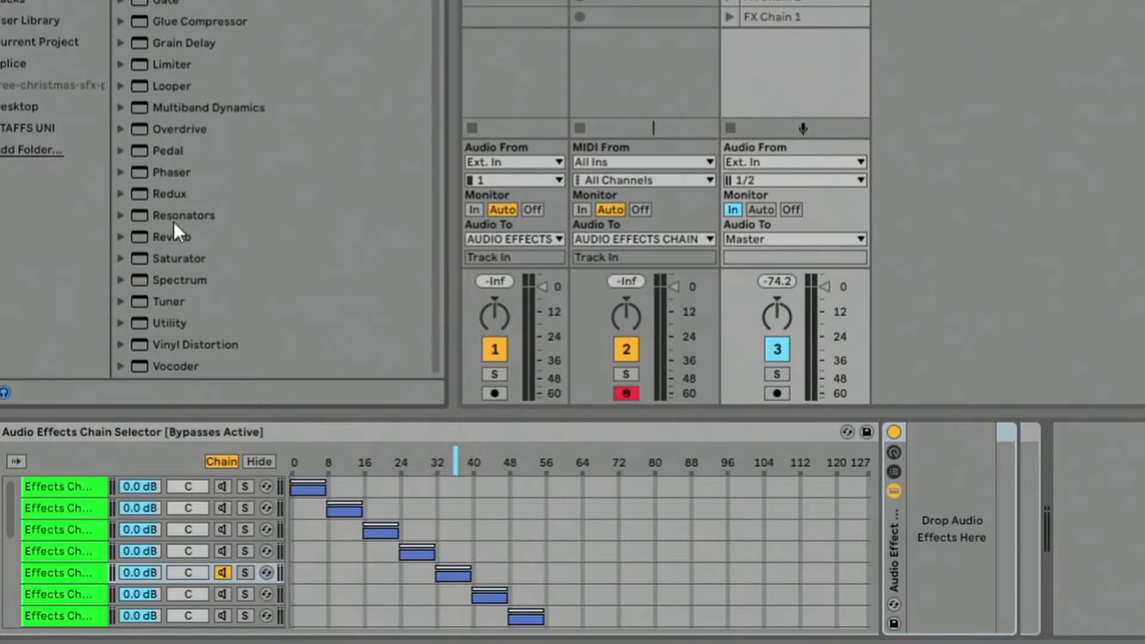
drag(179, 218, 958, 529)
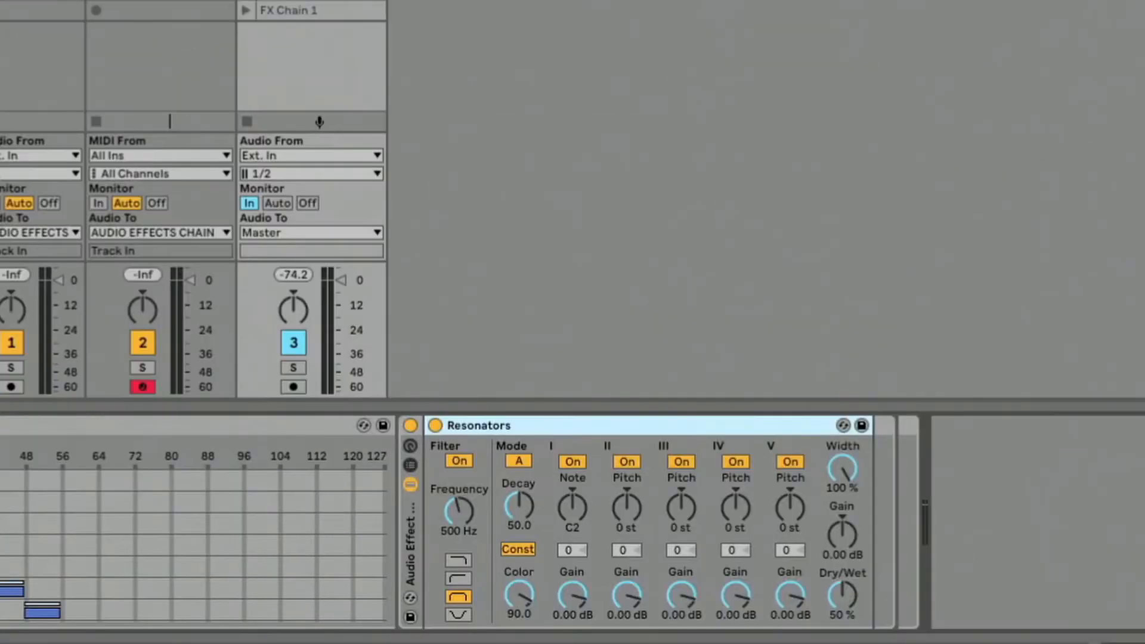
key(Delete)
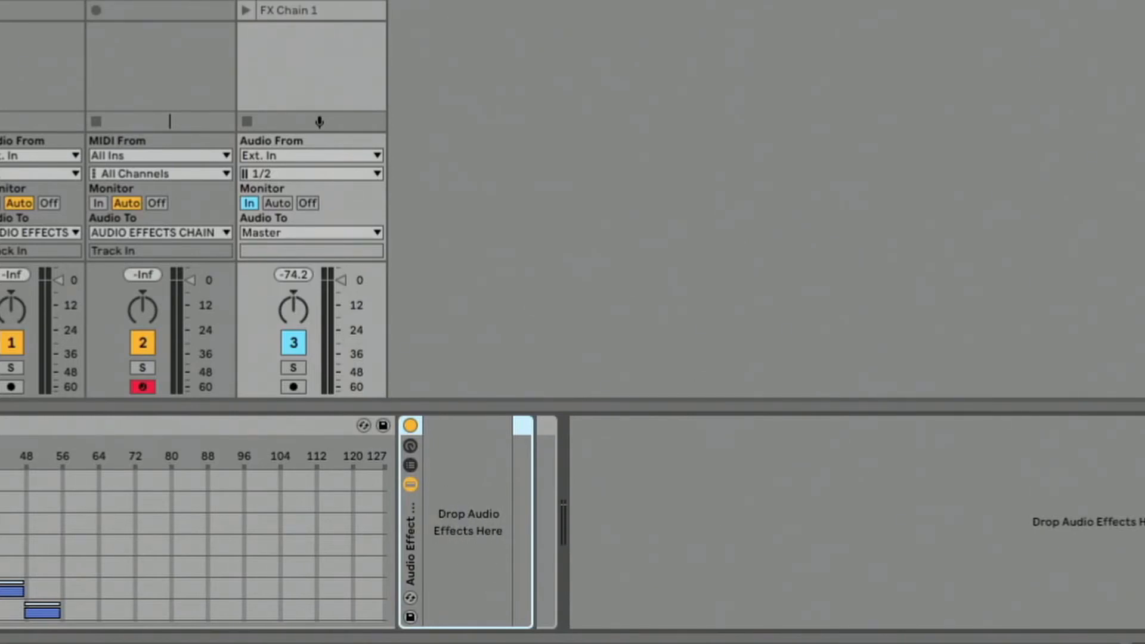
drag(0, 309, 462, 524)
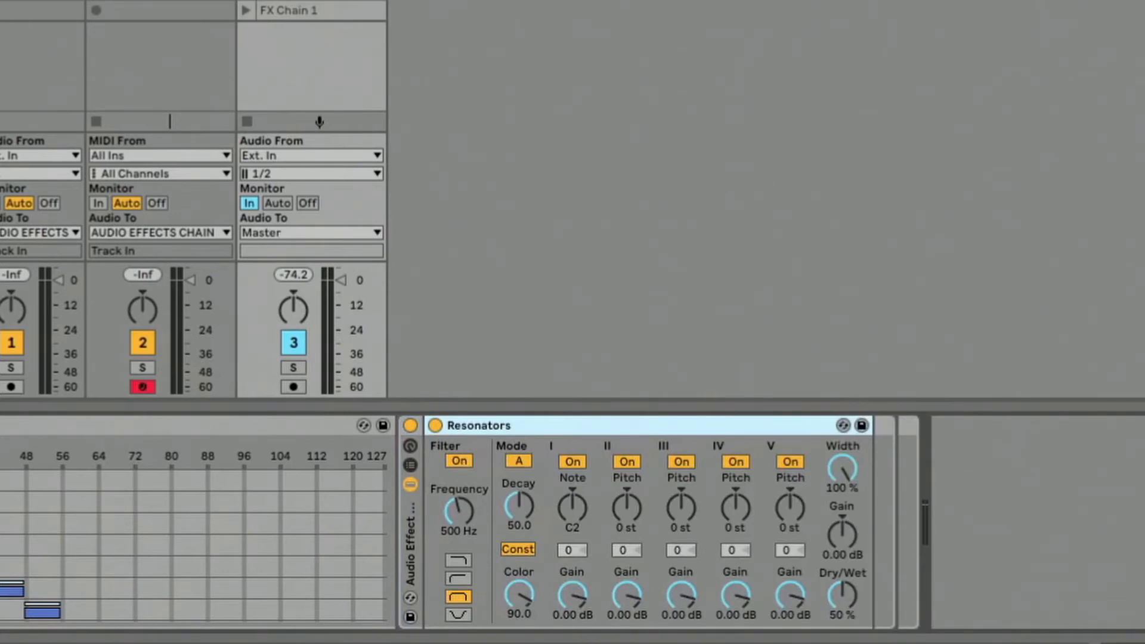
Try placing a Grain Delay outside the nested Resonators rack and remove it again.
drag(0, 334, 888, 489)
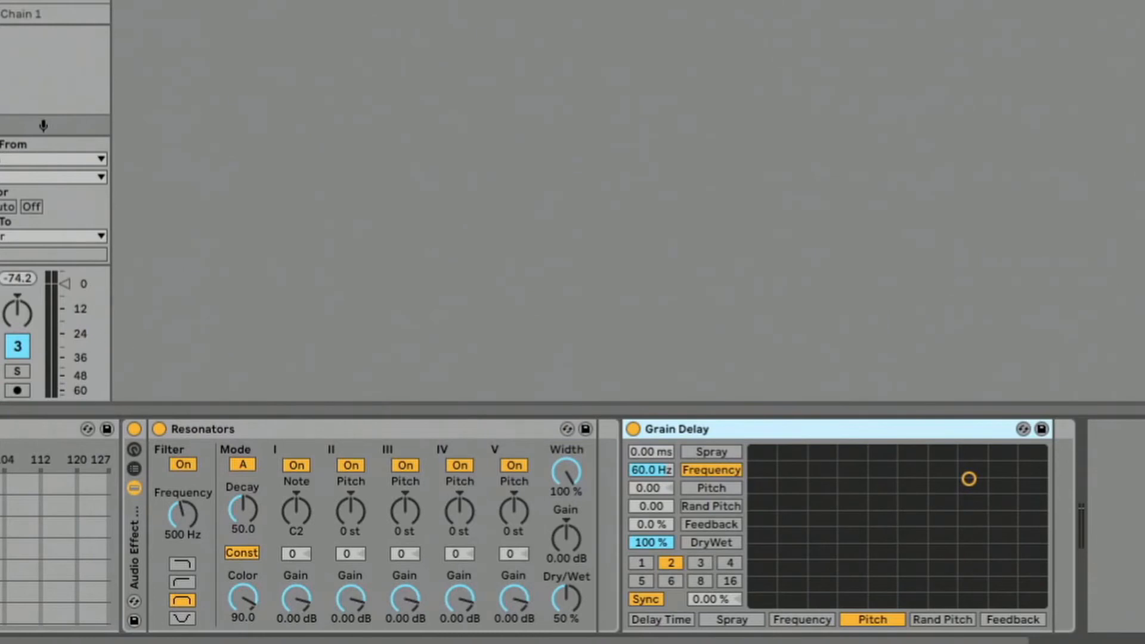
click(134, 429)
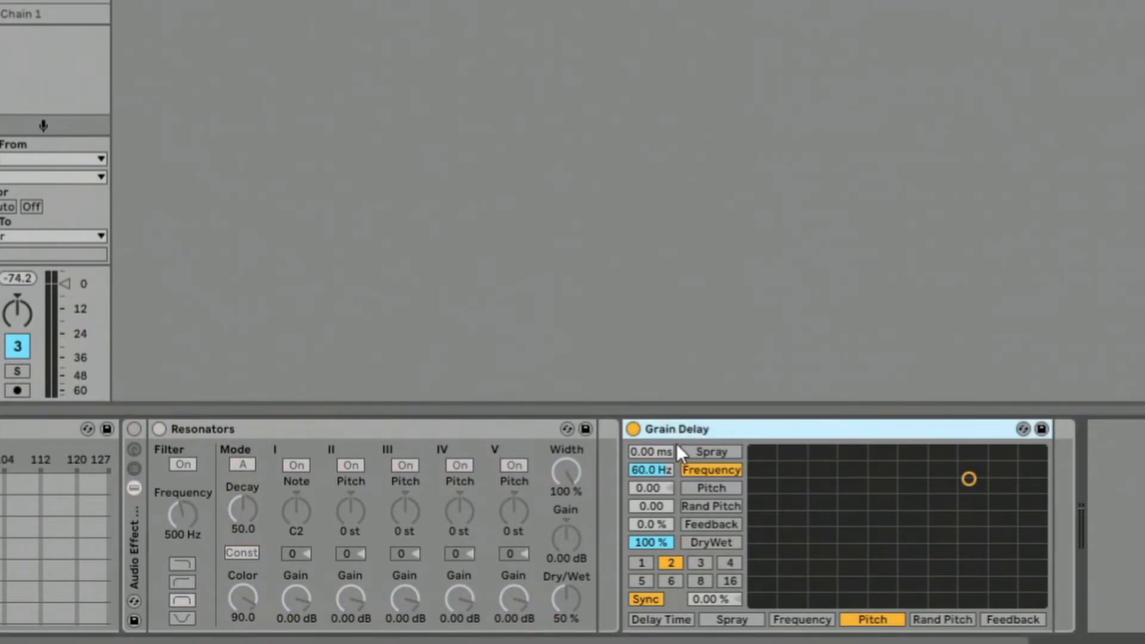
key(Delete)
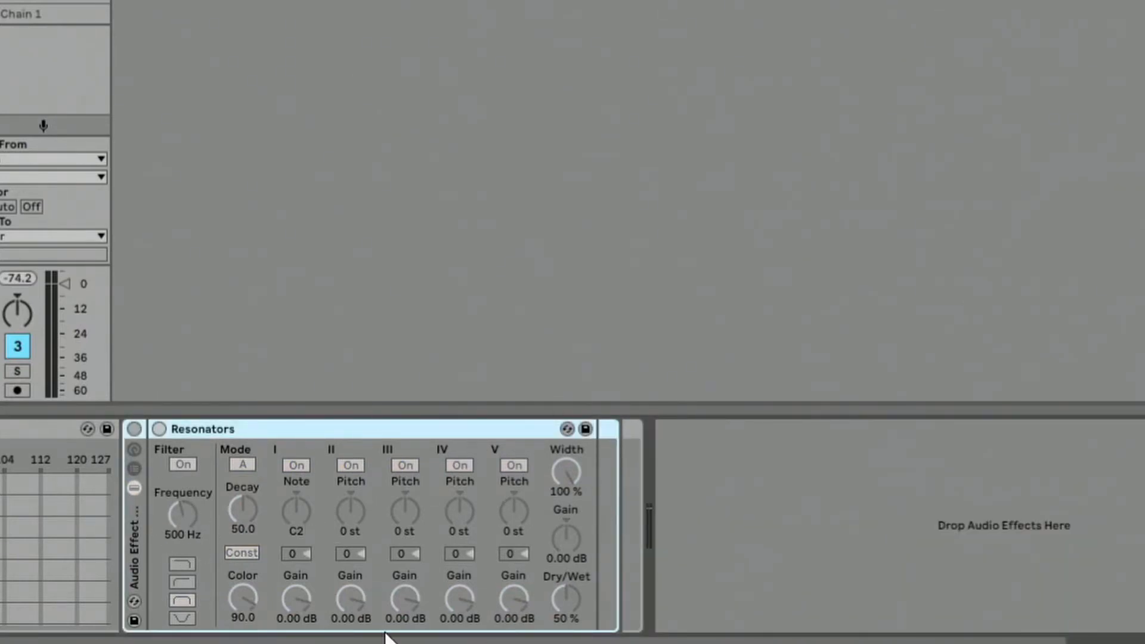
Examine the devices in the third, fourth and fifth effects chains.
click(1, 451)
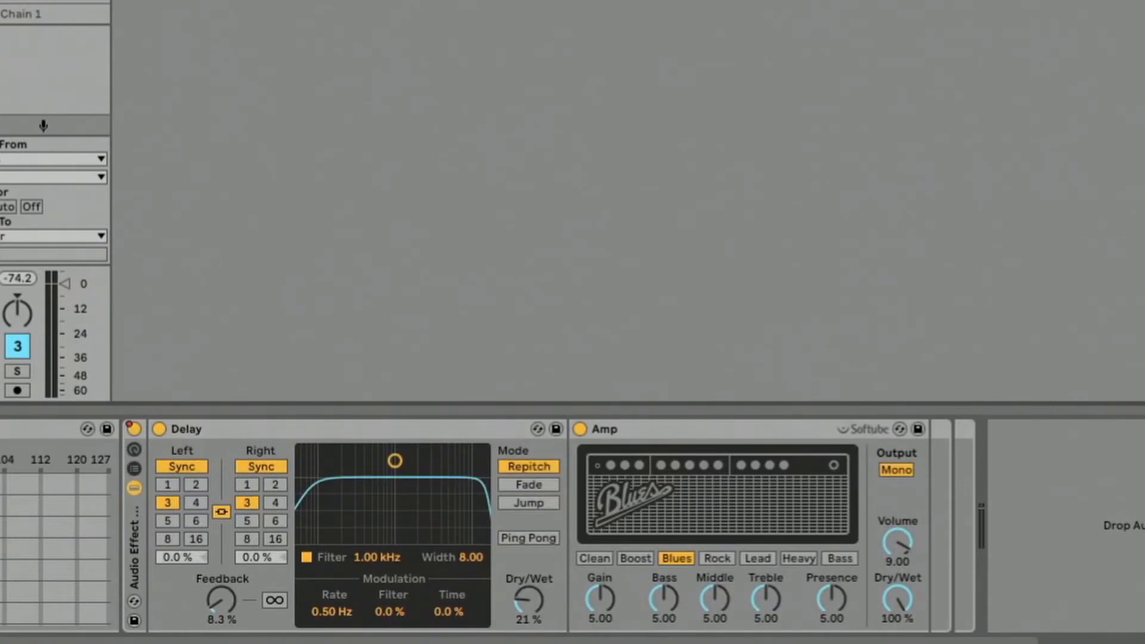
click(149, 552)
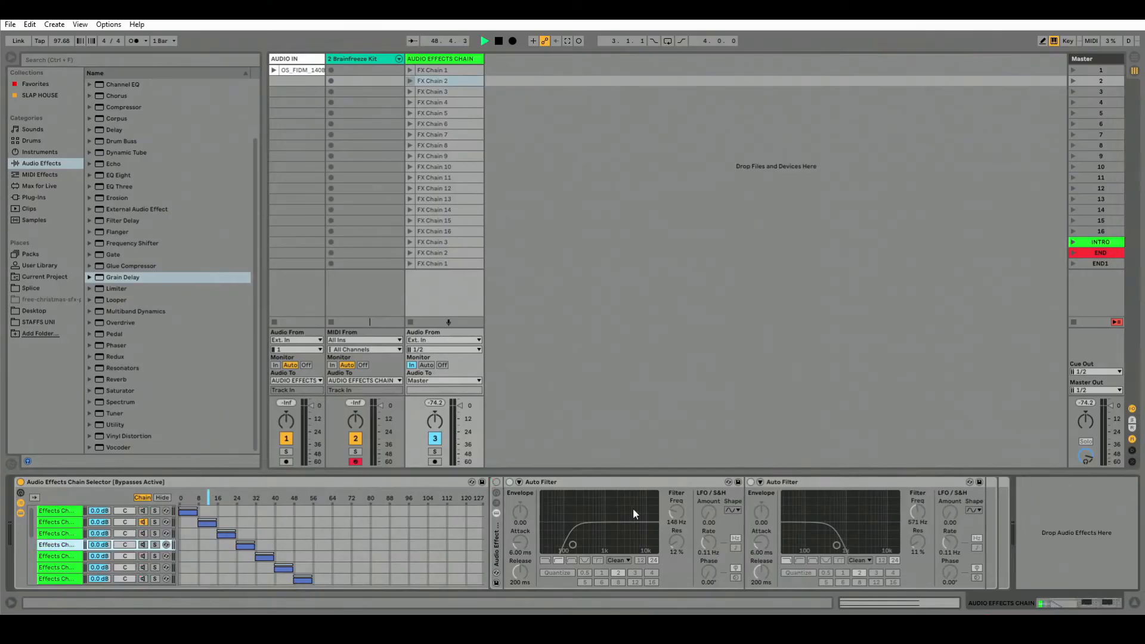
click(62, 557)
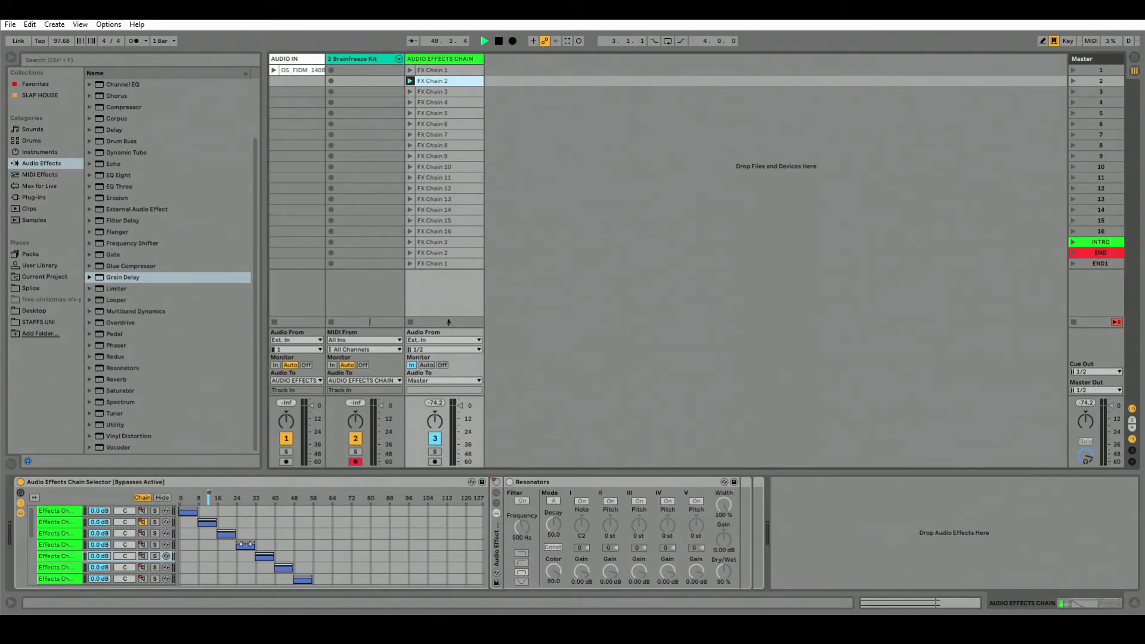
Select the FX Chain 2 clip and view the keyboard assignments of the FX Chain clips.
click(448, 81)
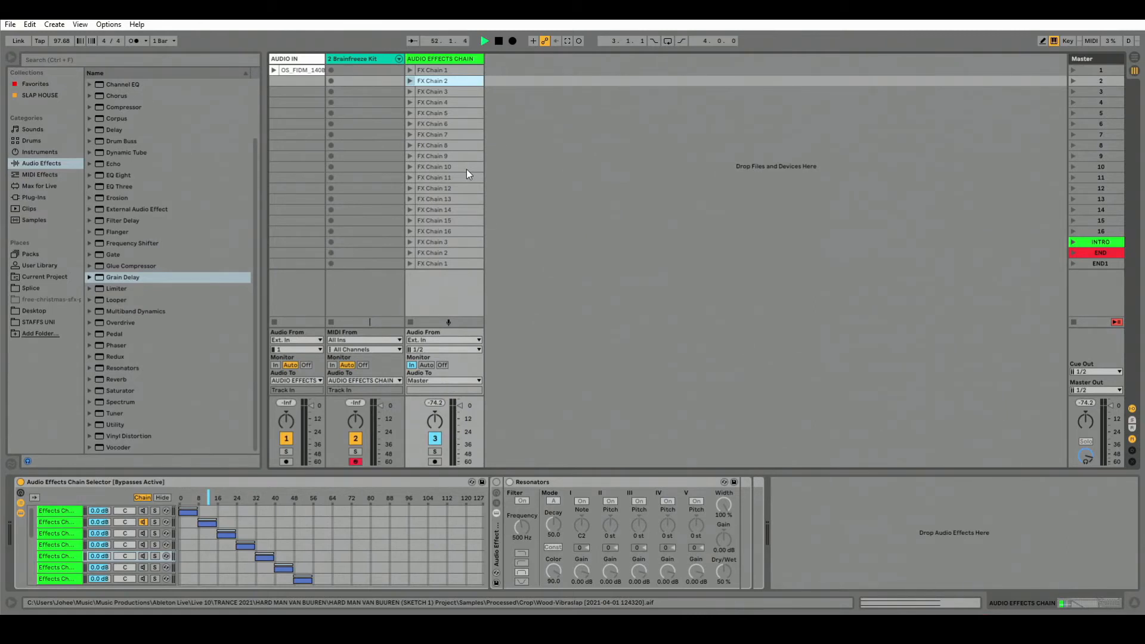
key(ctrl+k)
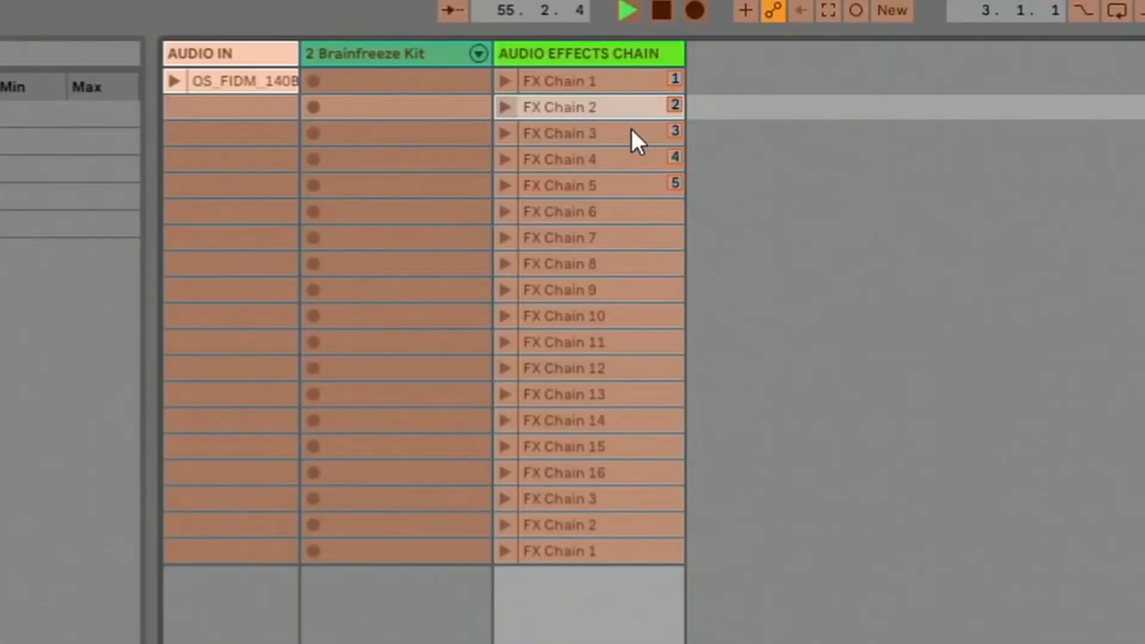
click(855, 347)
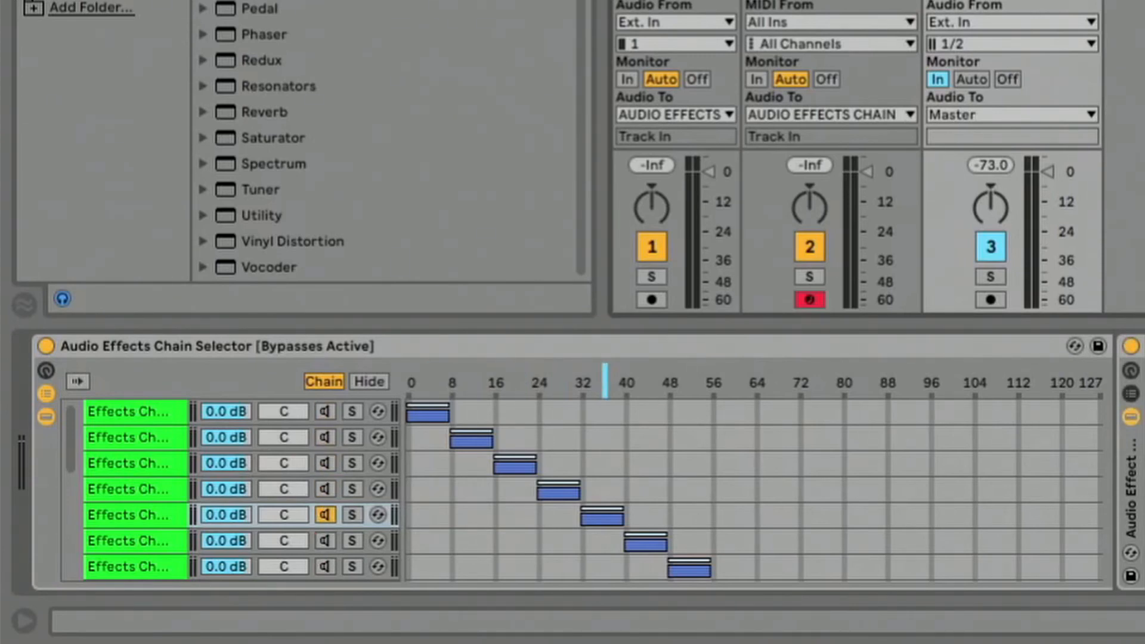
Play the AUDIO IN track's clip and add Vinyl Distortion after Resonators in the fifth effects chain.
click(626, 1)
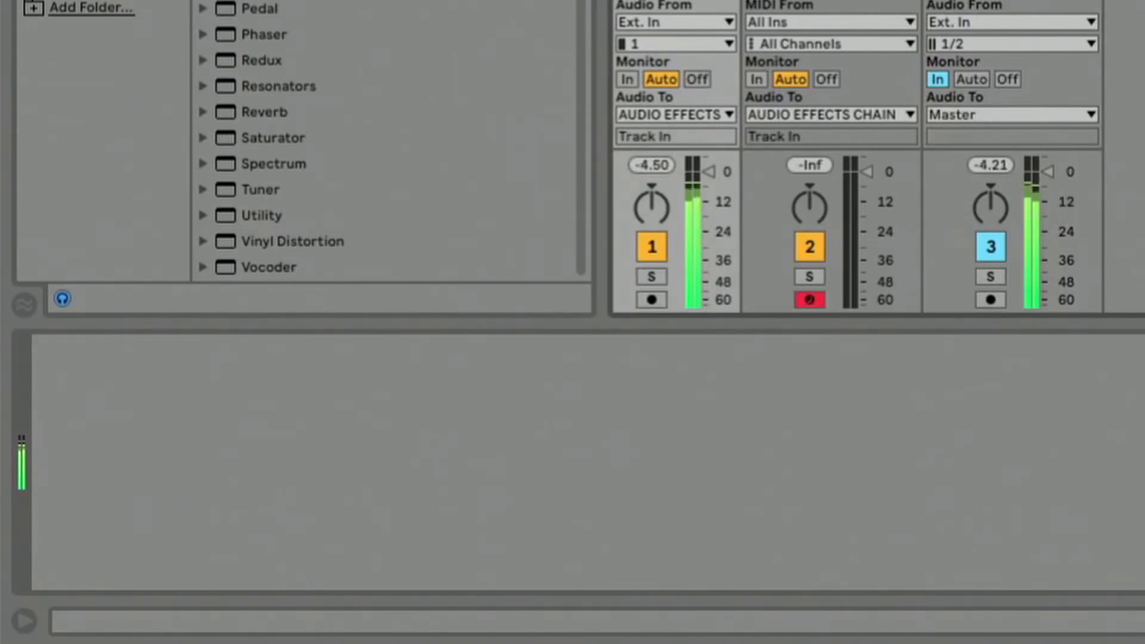
click(1011, 2)
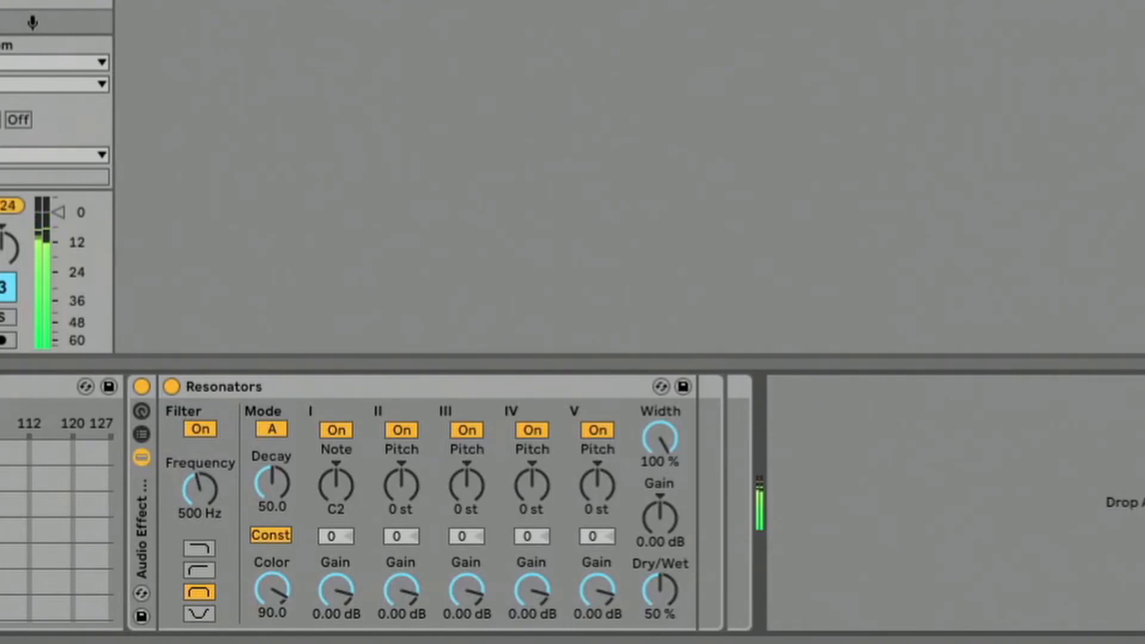
drag(1, 333, 667, 502)
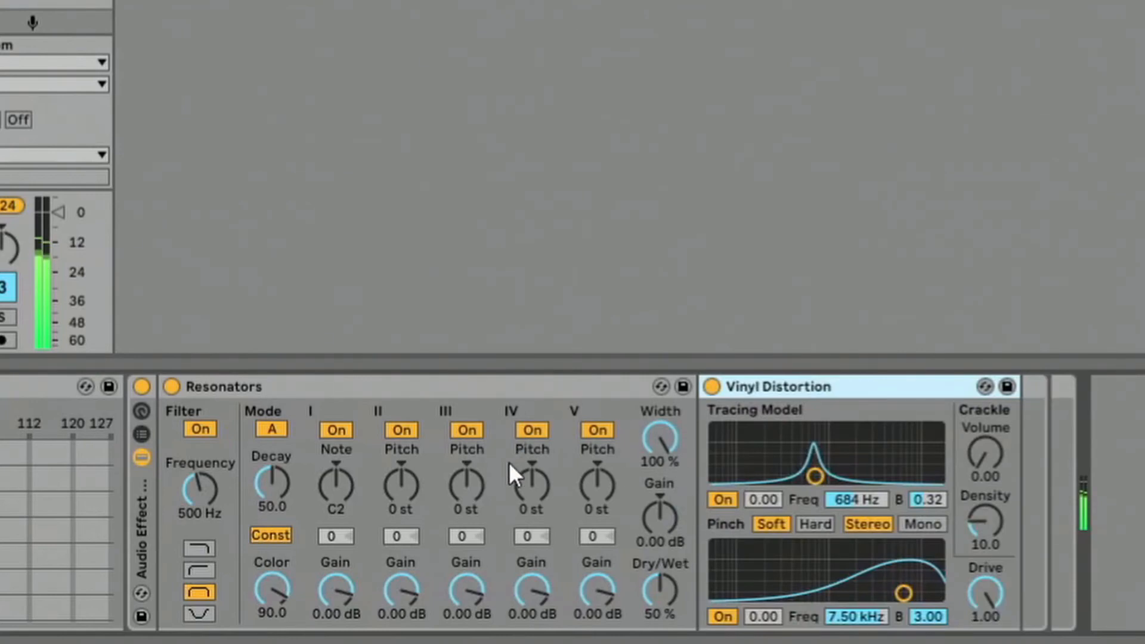
In the fourth effects chain, set the high-pass Auto Filter to 360 Hz with 17 % resonance and the low-pass Auto Filter to 874 Hz.
key(0)
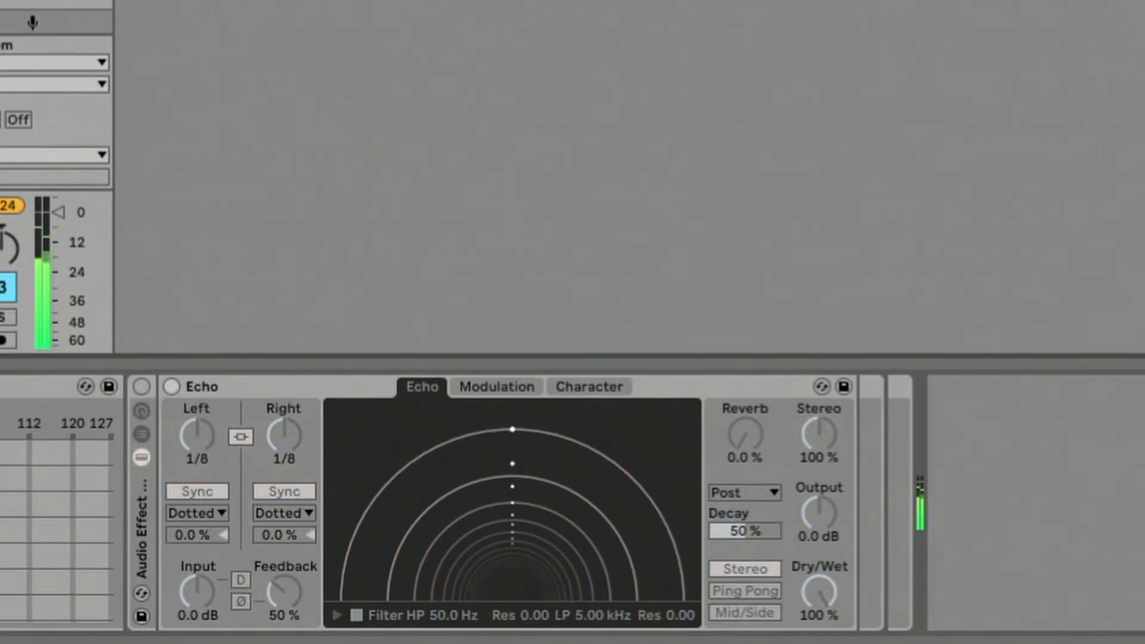
click(143, 448)
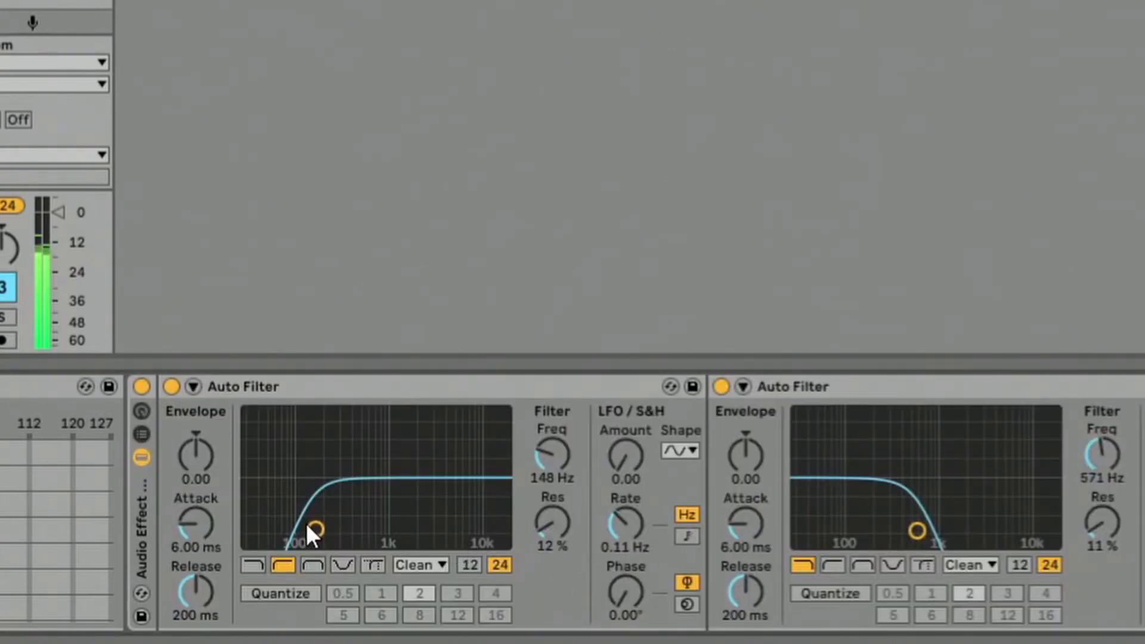
drag(315, 529, 350, 523)
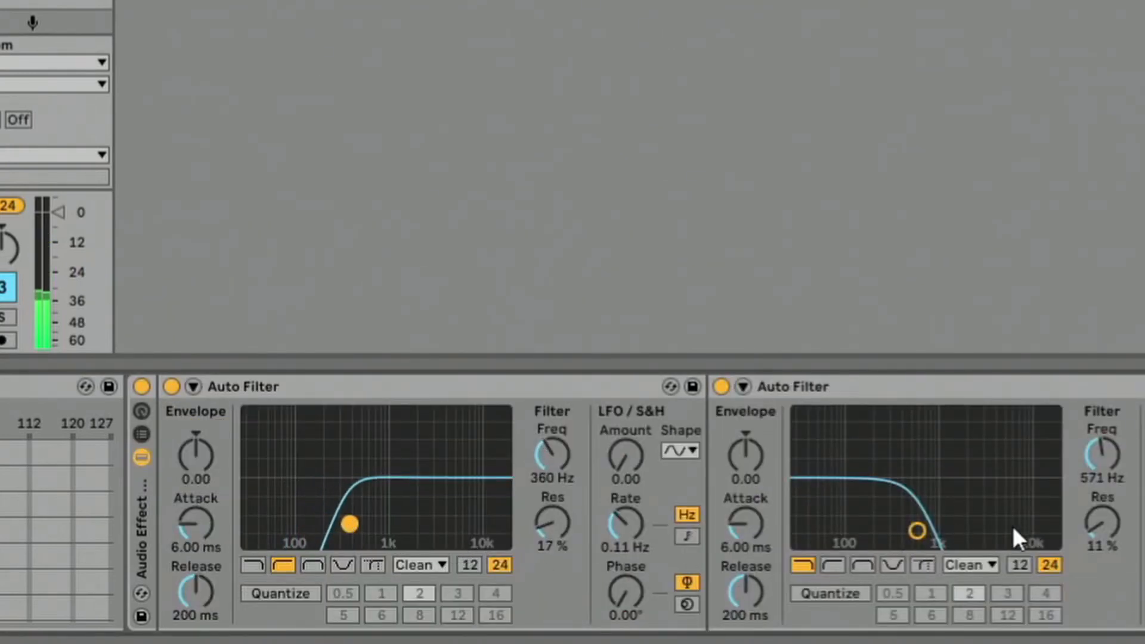
click(917, 531)
drag(917, 531, 934, 530)
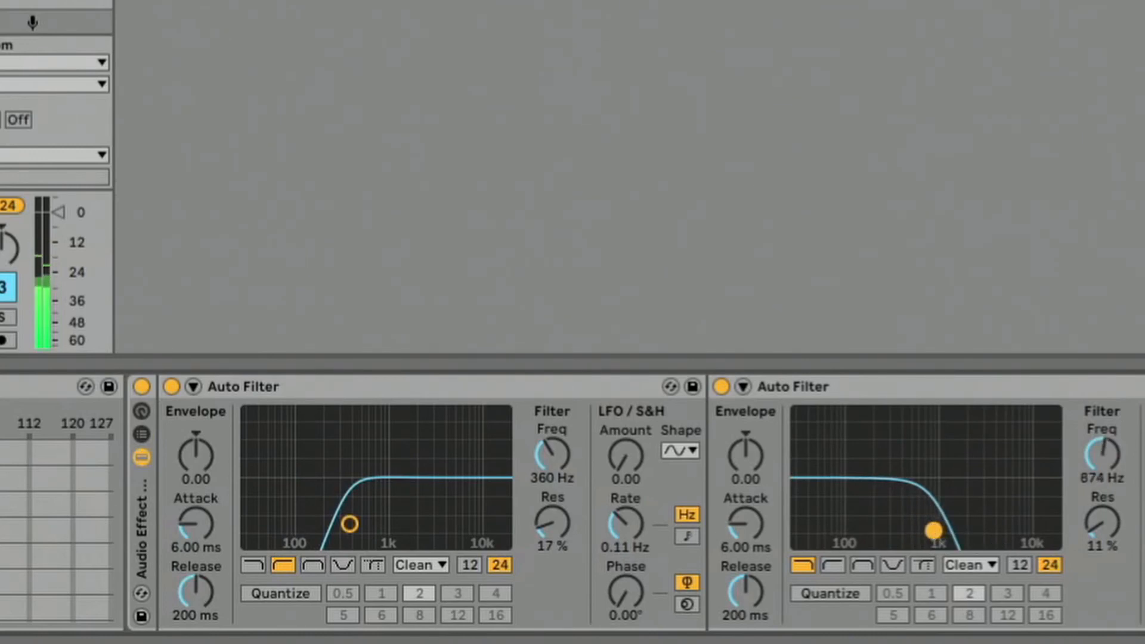
Set the Amp's volume to 6.67 in the third effects chain and reset the AUDIO EFFECTS CHAIN track's peak level.
click(141, 387)
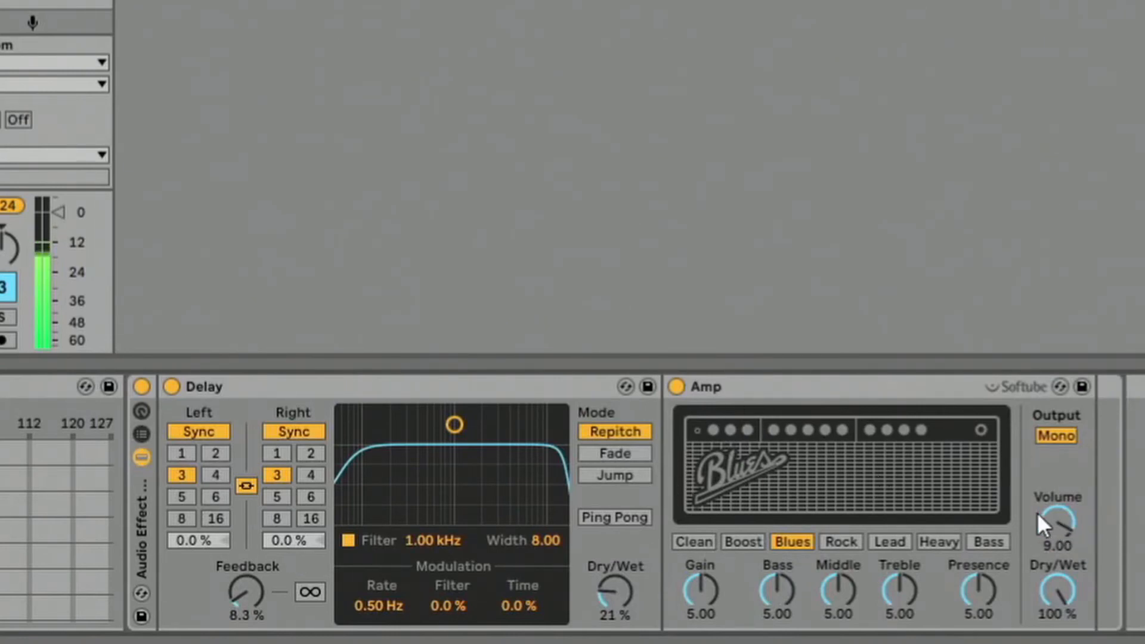
drag(1050, 514, 1049, 533)
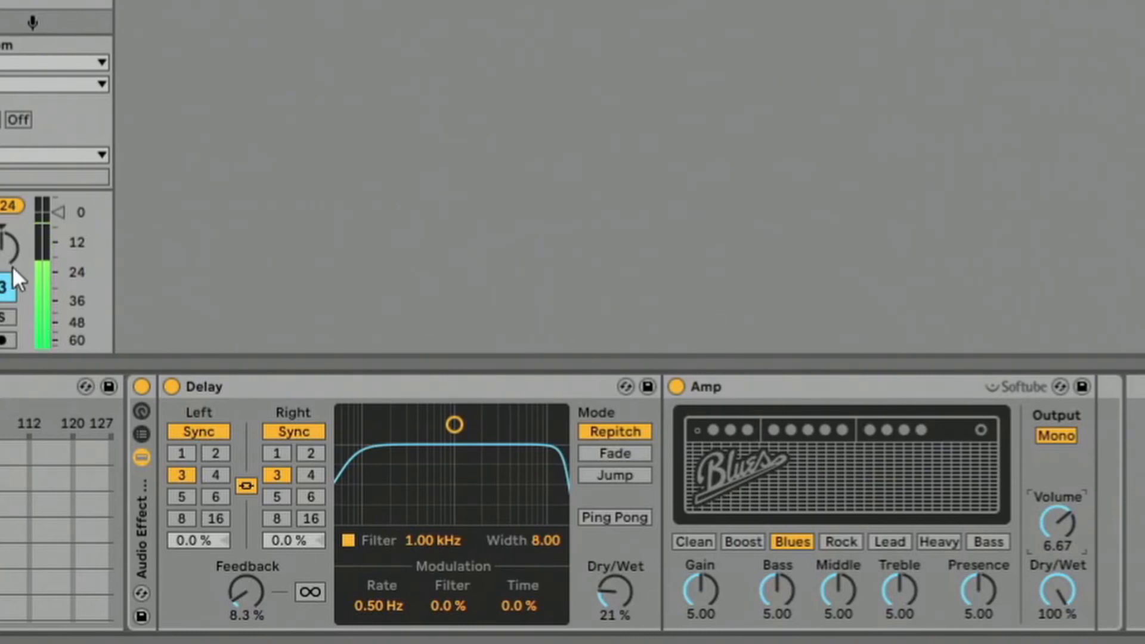
click(10, 206)
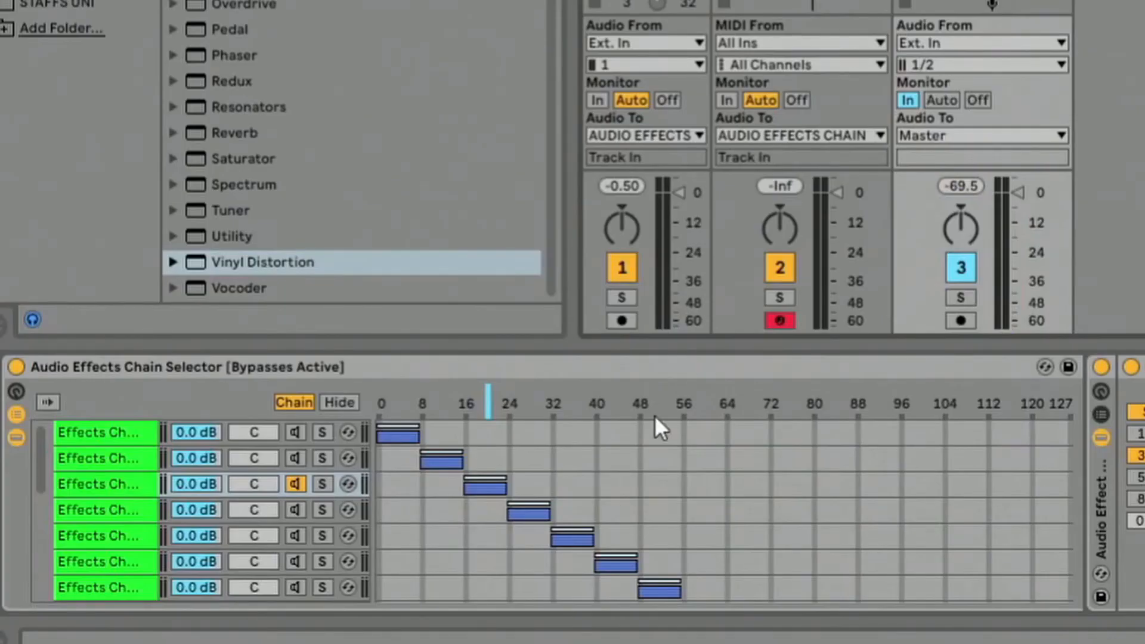
Select the third effects chain and view the last chains and their zones in the Audio Effects Chain Selector rack.
click(199, 476)
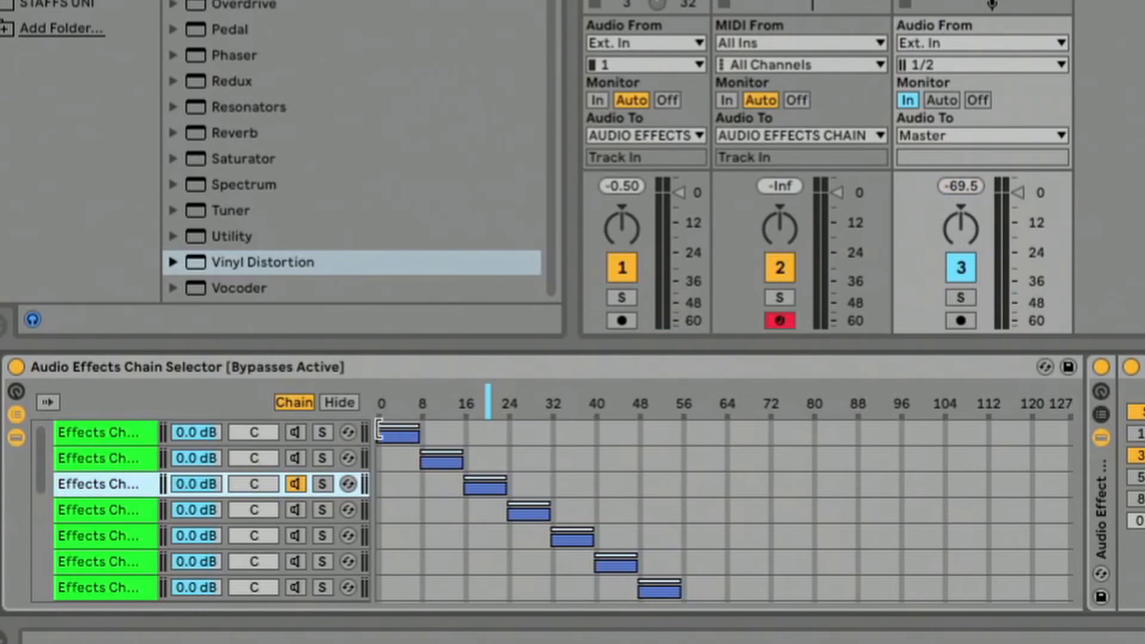
scroll(561, 535, down, 6)
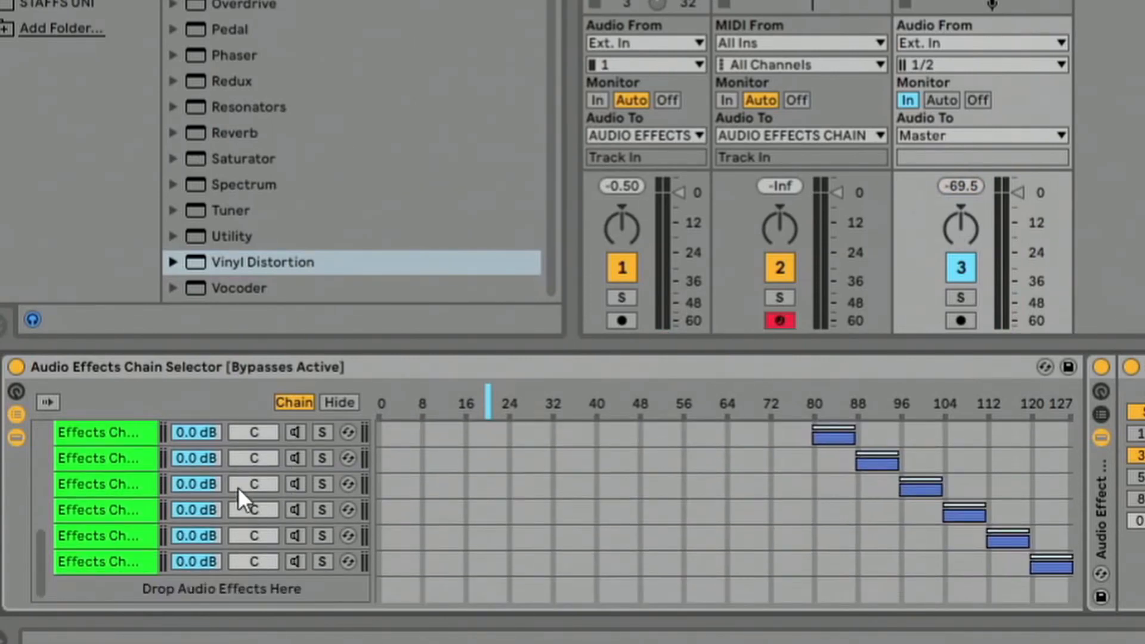
Sweep the Audio Effects Chain Selector's chain selector across the first six effects chains' zones, ending at about 47.
scroll(628, 555, up, 4)
scroll(635, 494, up, 3)
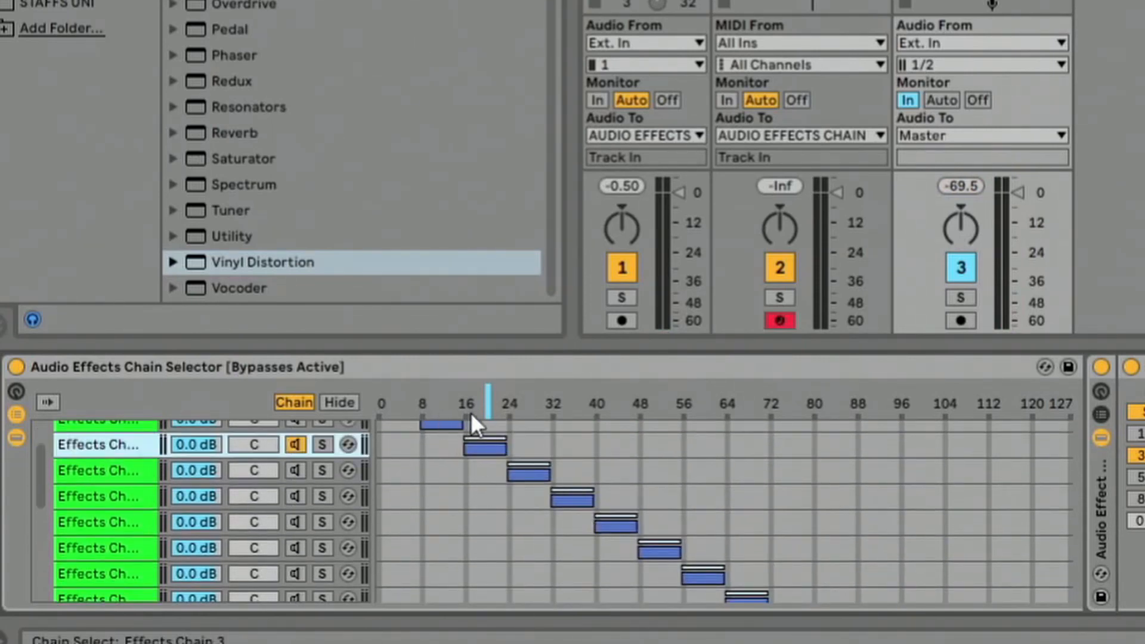
scroll(470, 419, up, 1)
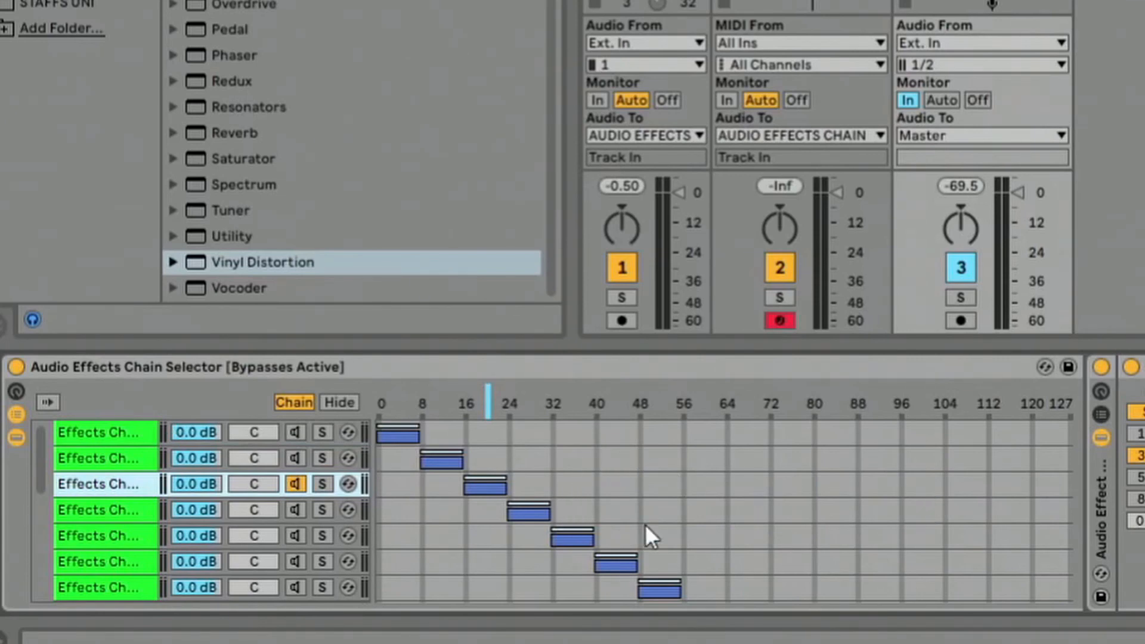
click(398, 403)
click(450, 411)
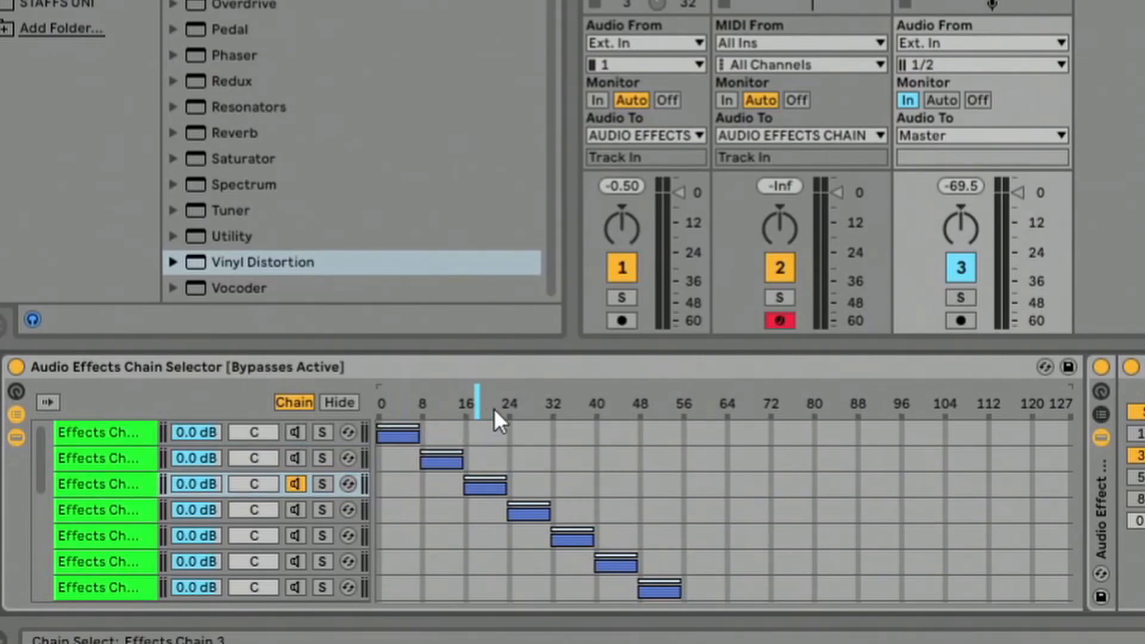
click(538, 409)
click(634, 405)
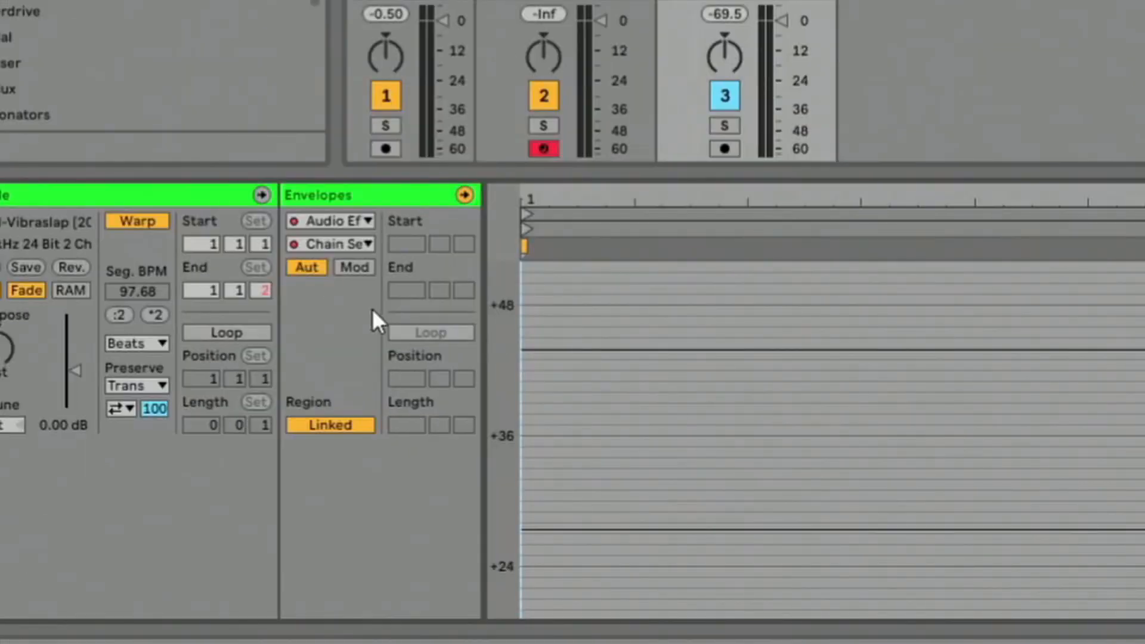
Examine the clip's Chain Selector automation envelope and return to the Audio Effects Chain Selector rack.
click(349, 223)
click(613, 67)
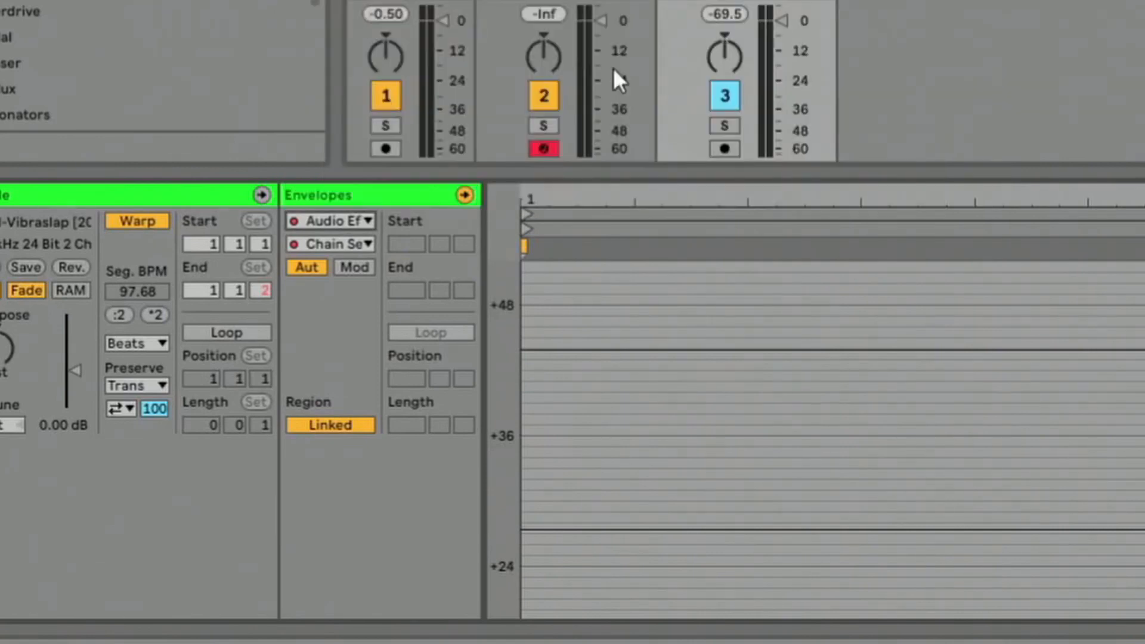
scroll(545, 481, down, 4)
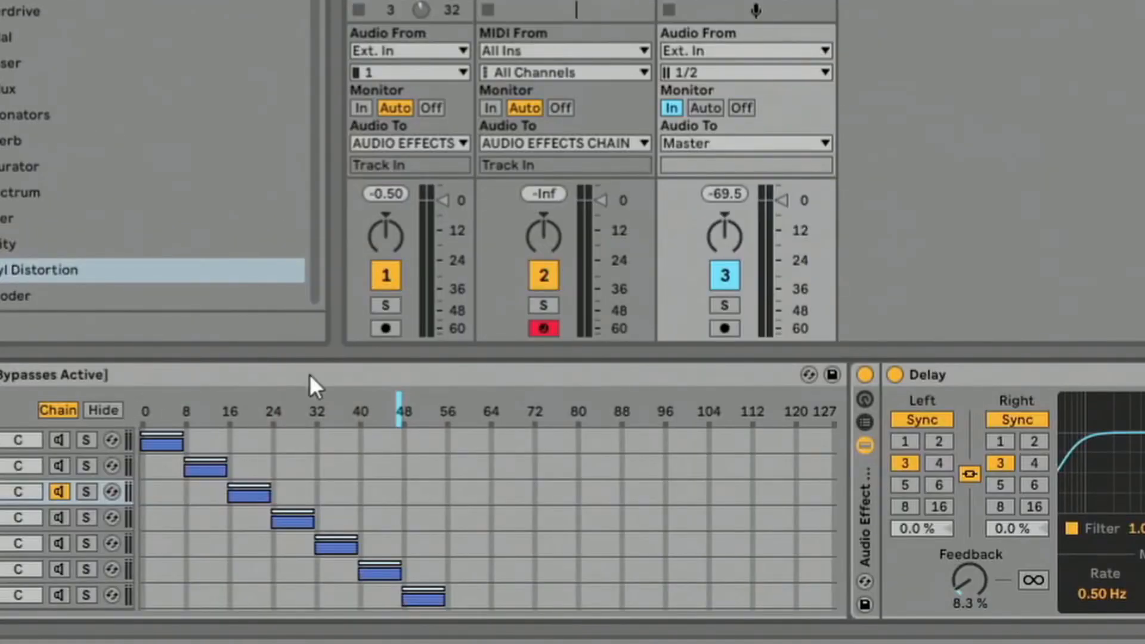
scroll(508, 456, down, 5)
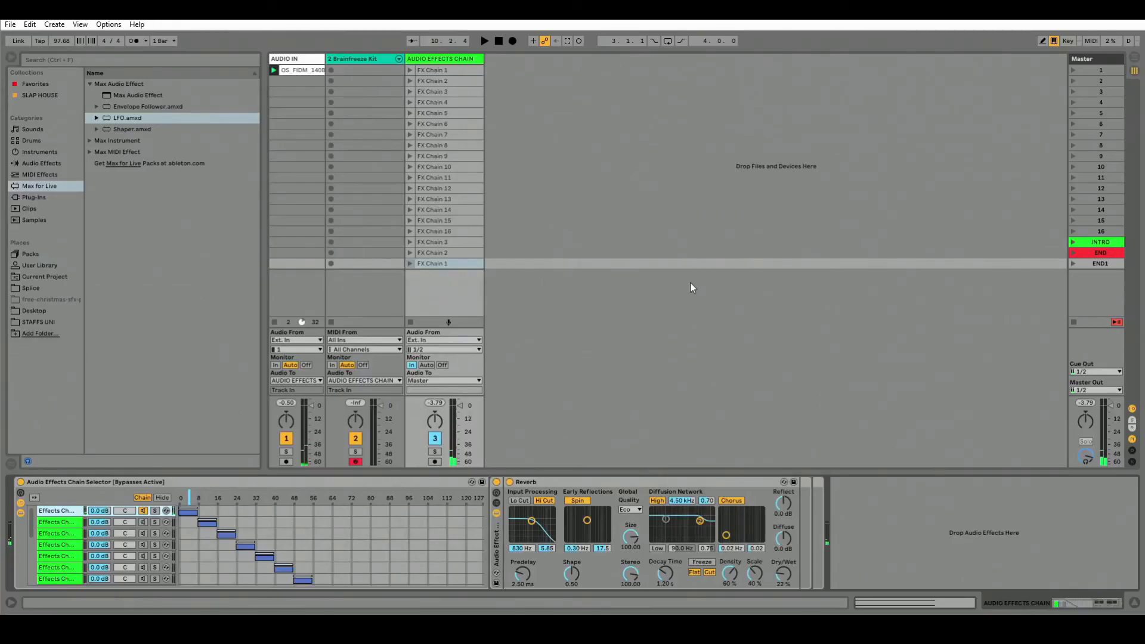